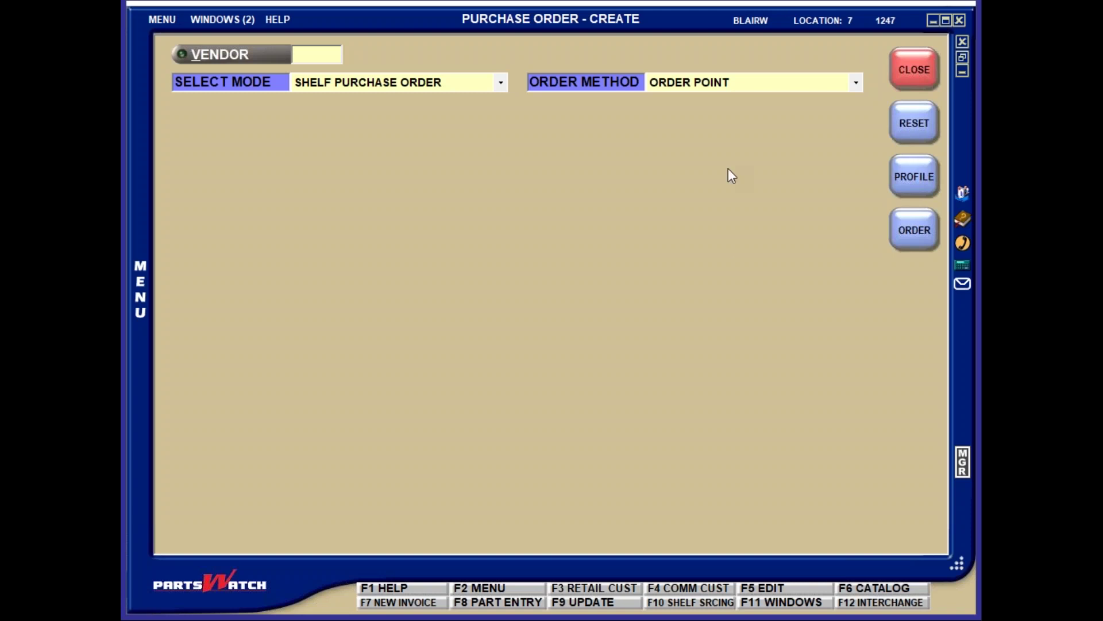
- Open a new purchase order creation form and select WBW as the vendor
click(161, 20)
mouse_move(230, 85)
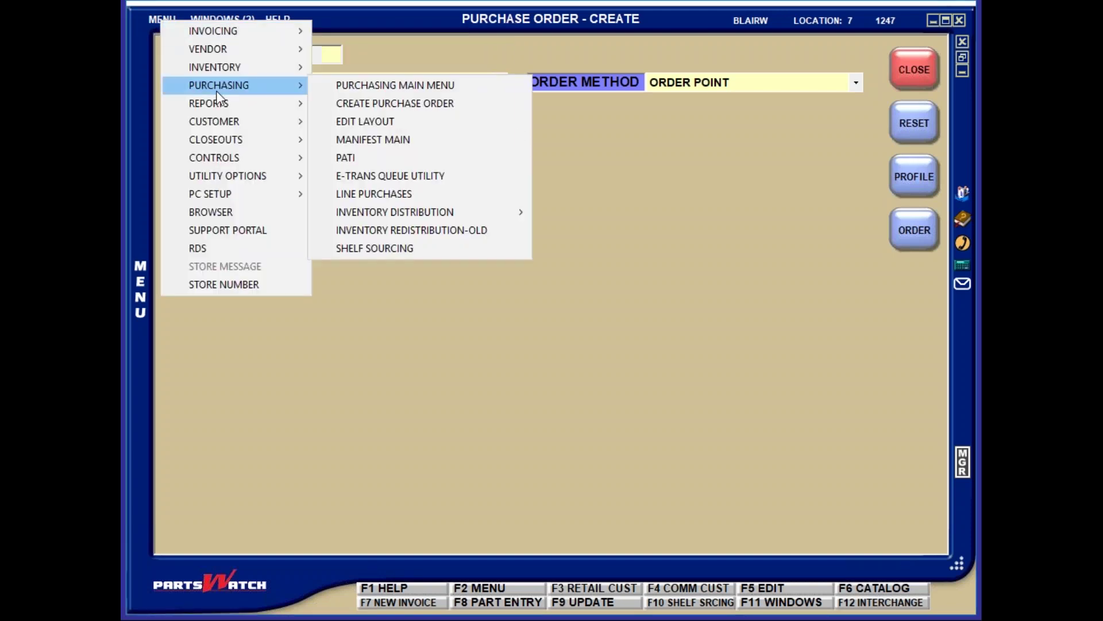
click(412, 106)
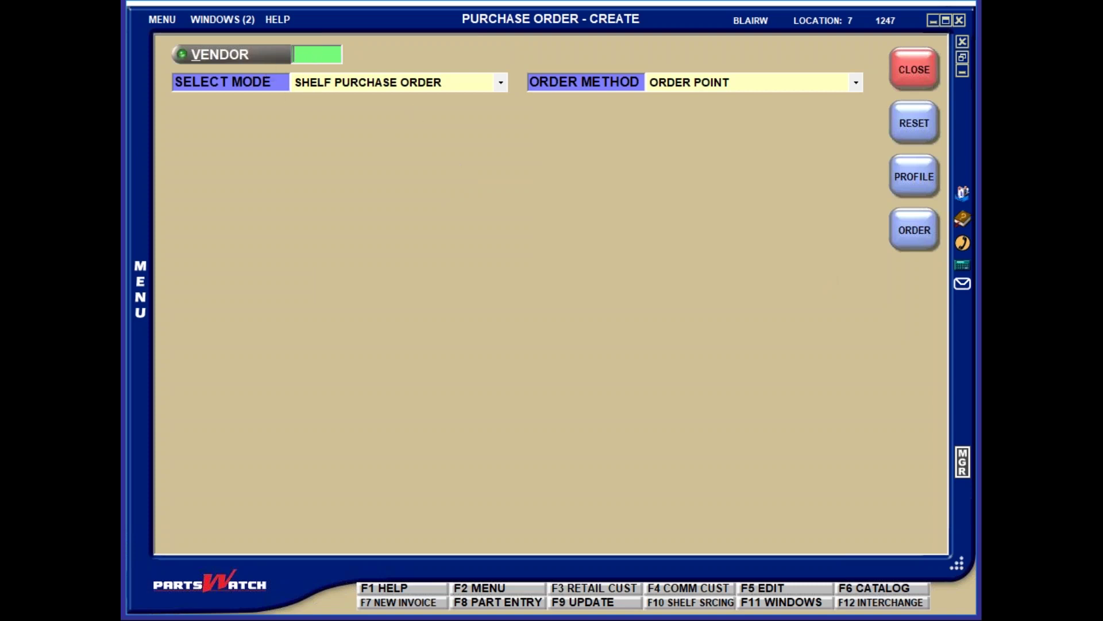
click(247, 58)
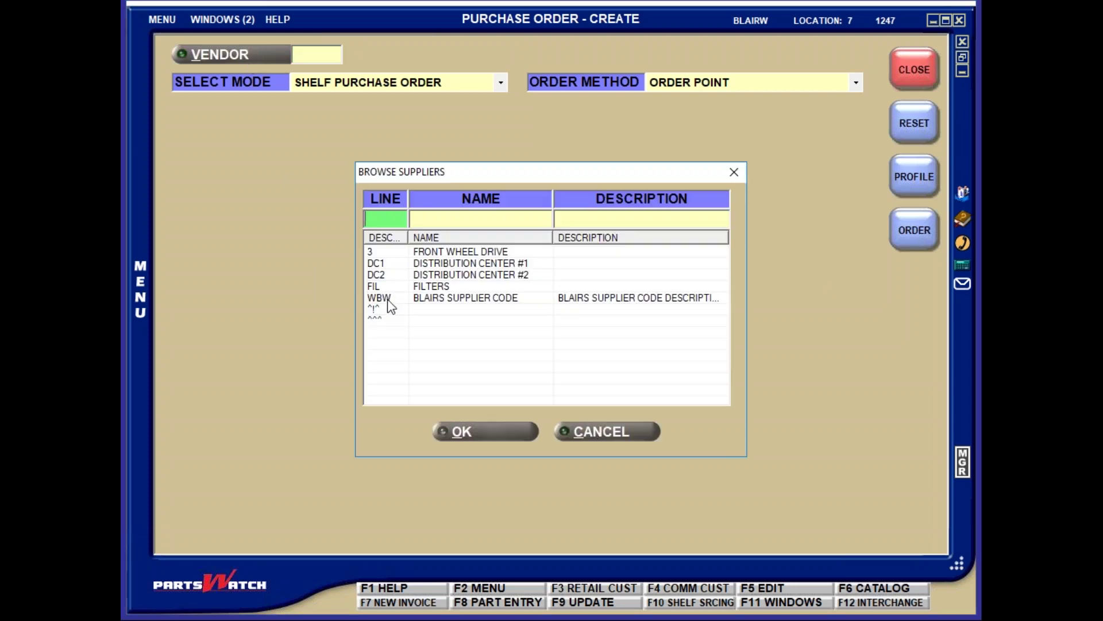
double_click(388, 299)
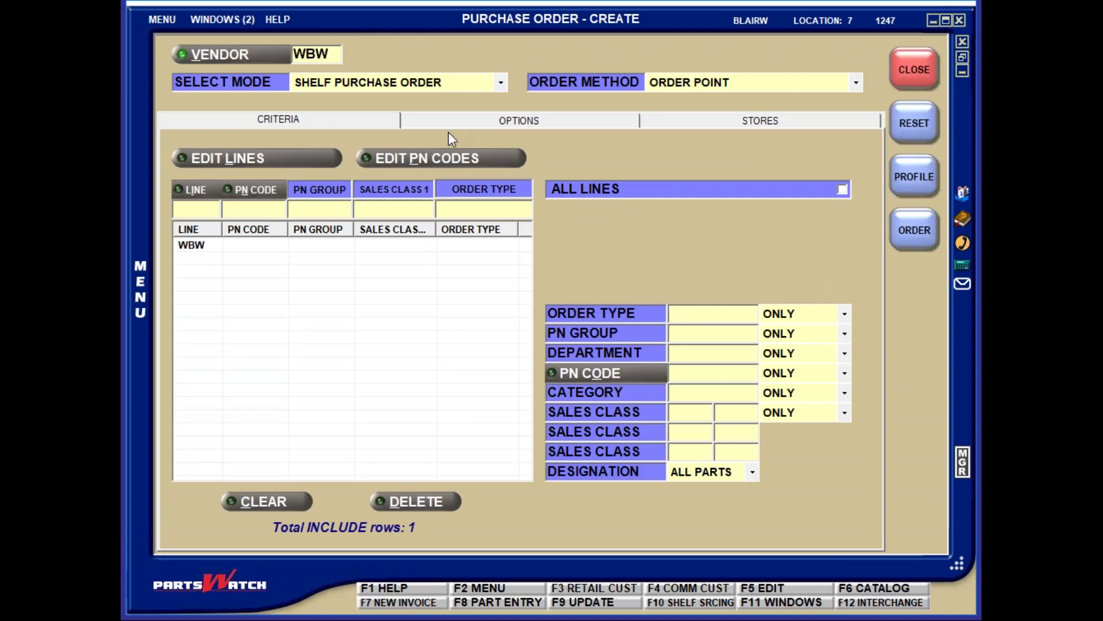
- Review the select mode and order method choices, keeping Shelf Purchase Order and Order Point
click(499, 84)
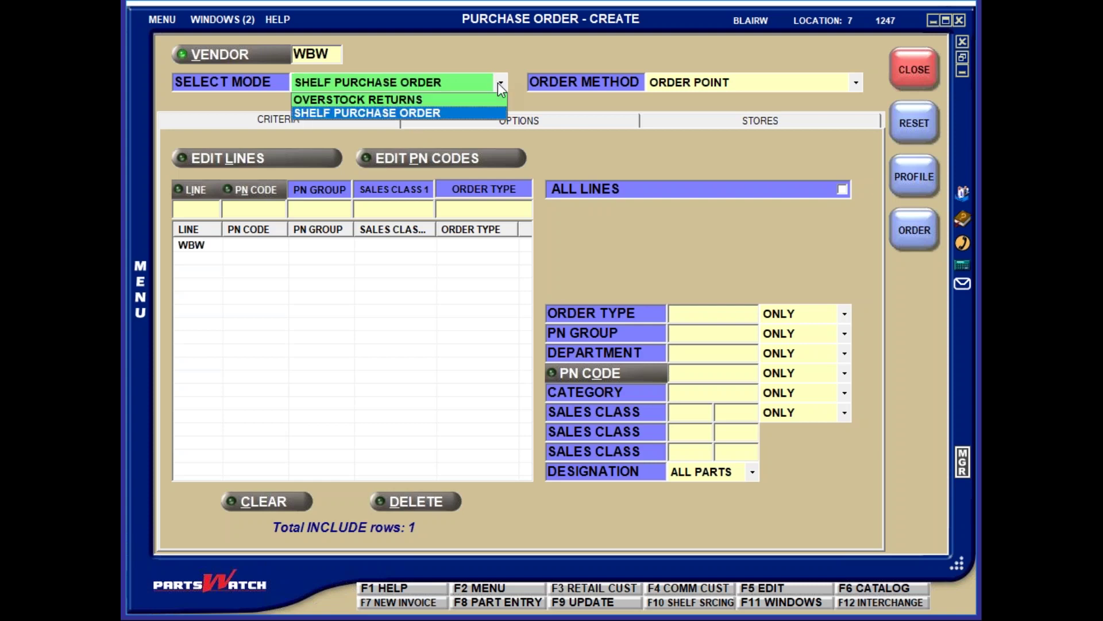
click(419, 109)
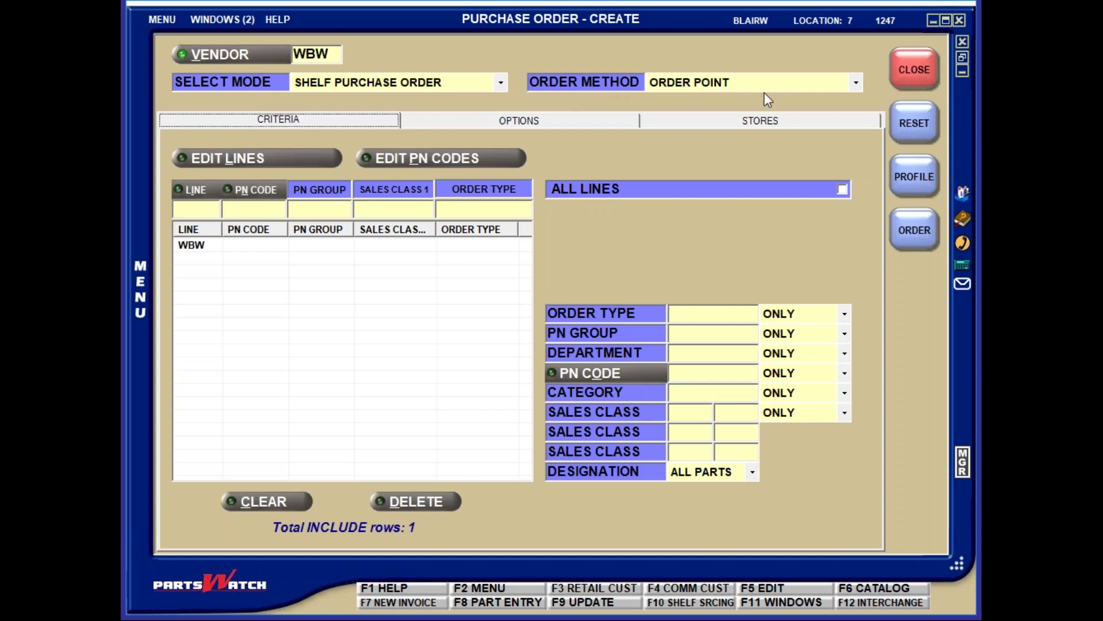
click(856, 84)
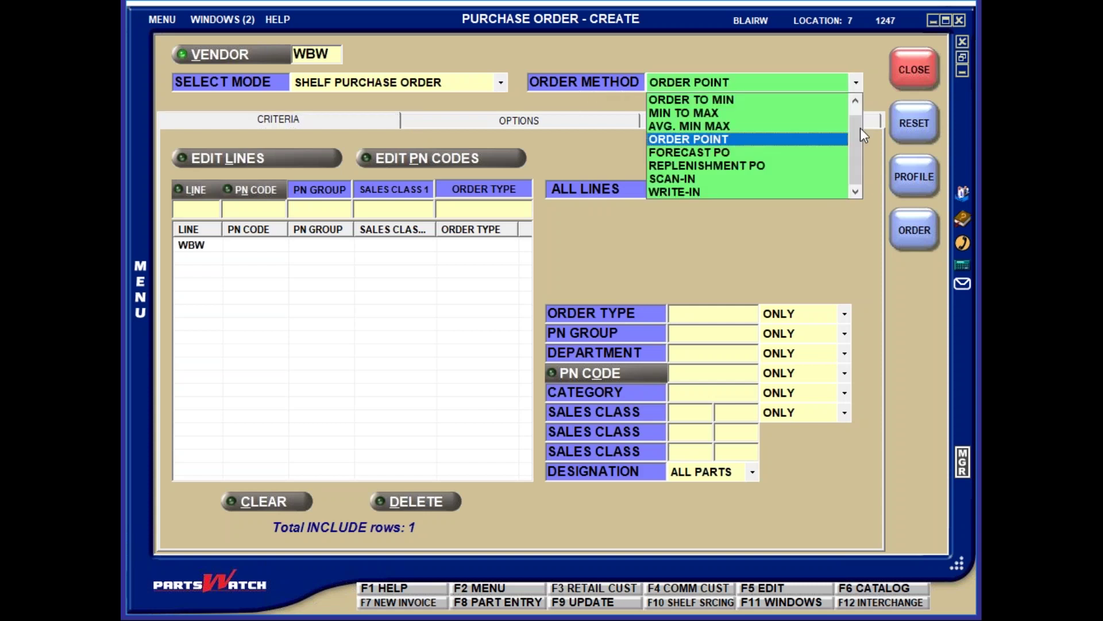
drag(857, 131, 857, 110)
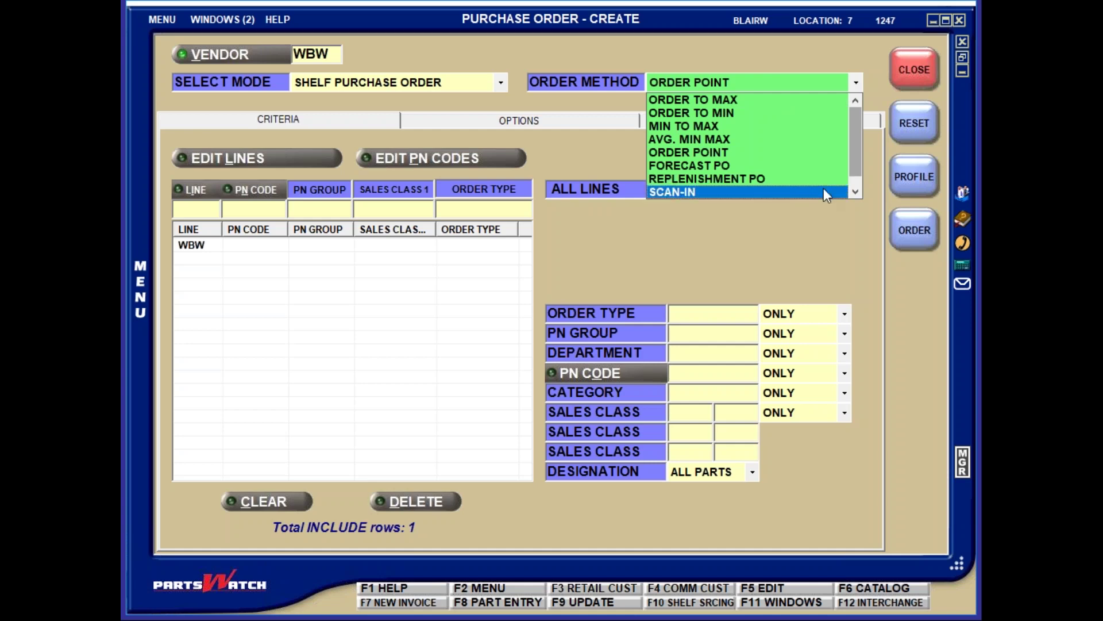
click(814, 216)
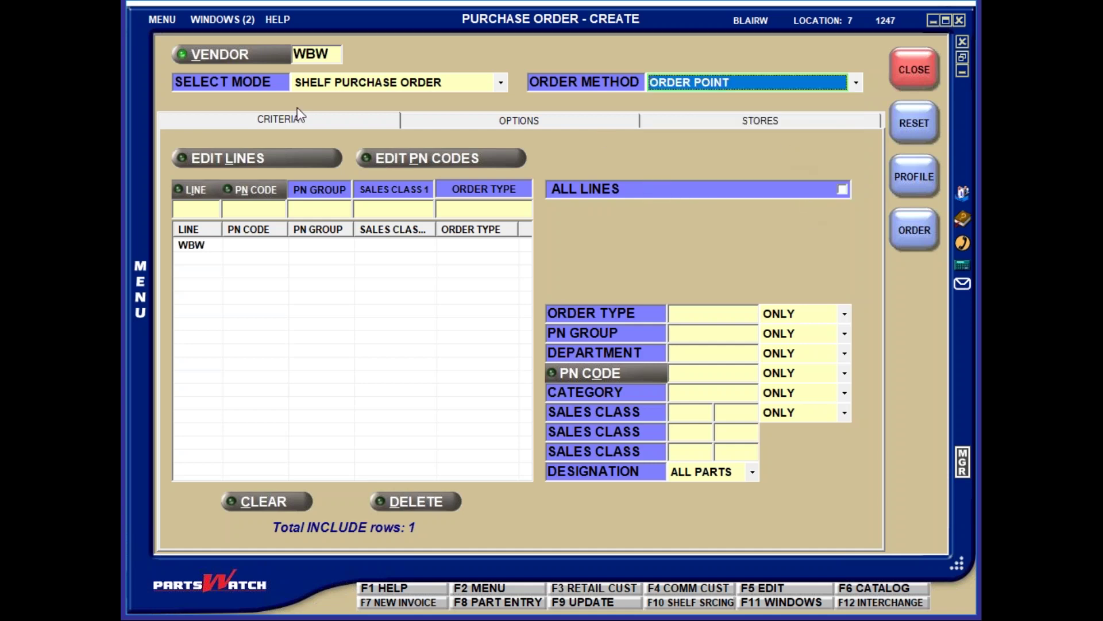
click(285, 119)
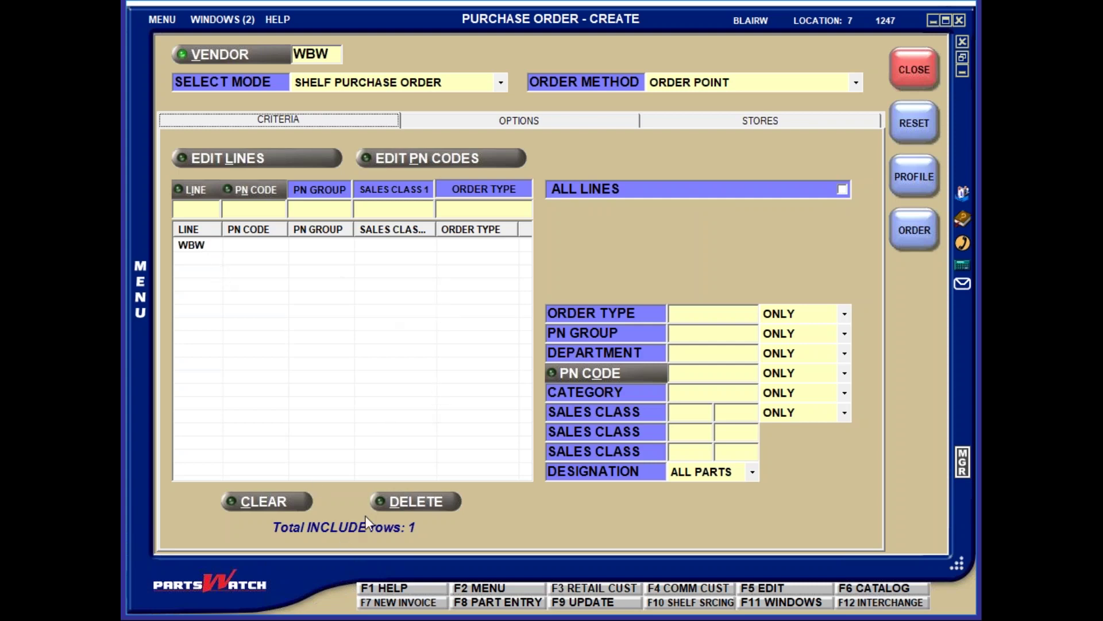
- Clear the included line list by enabling All Lines and disabling it again
click(725, 192)
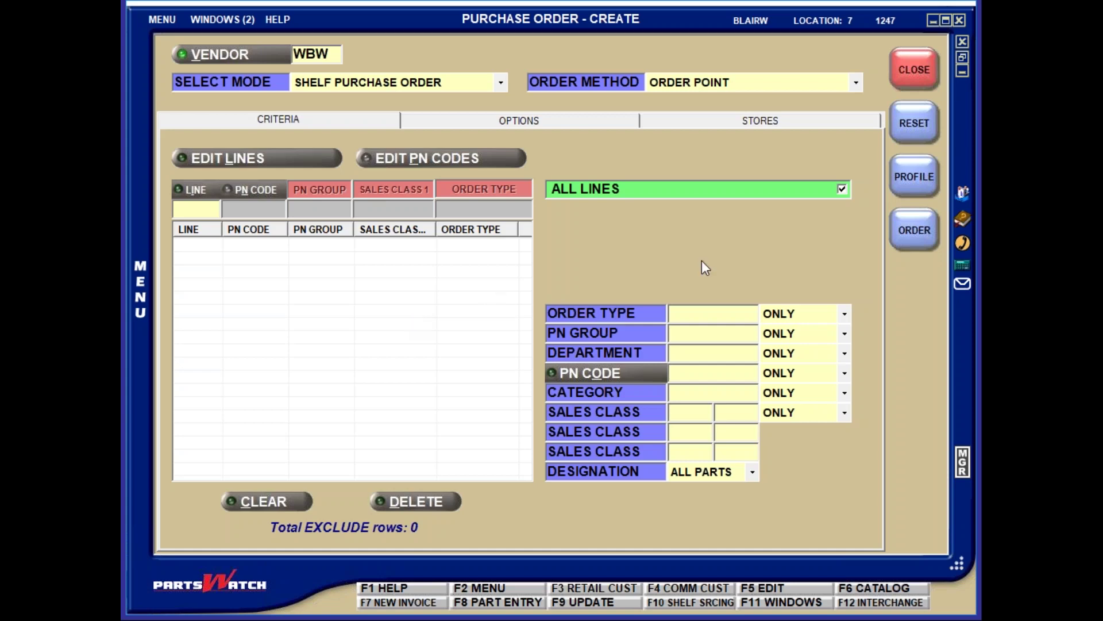
click(784, 191)
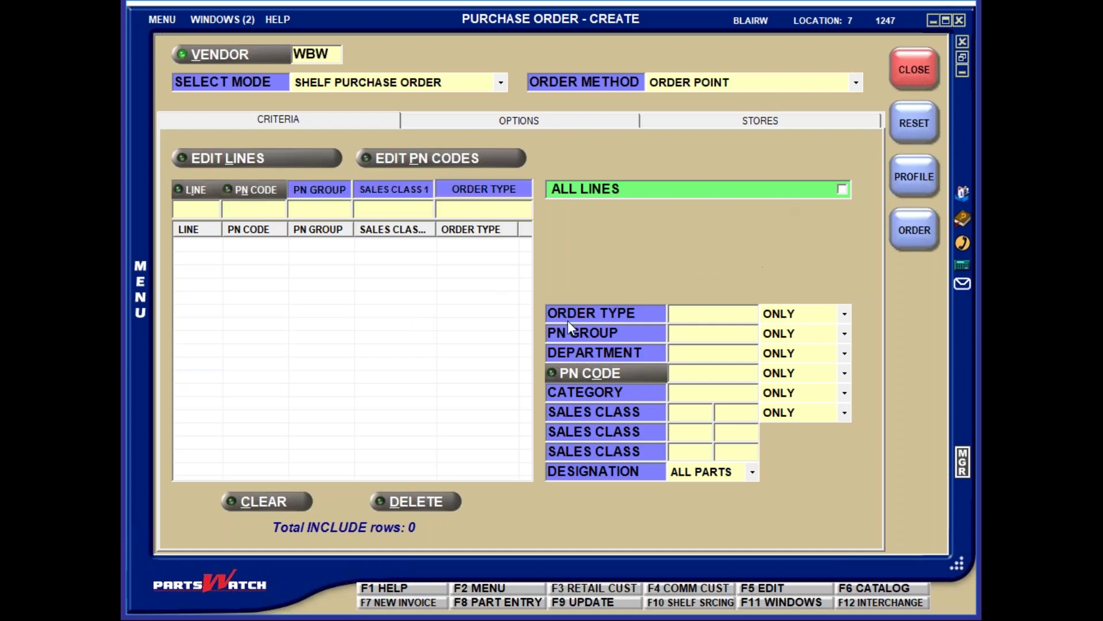
- Enter XXX as the order type criterion and set its filter to Exclude
click(703, 315)
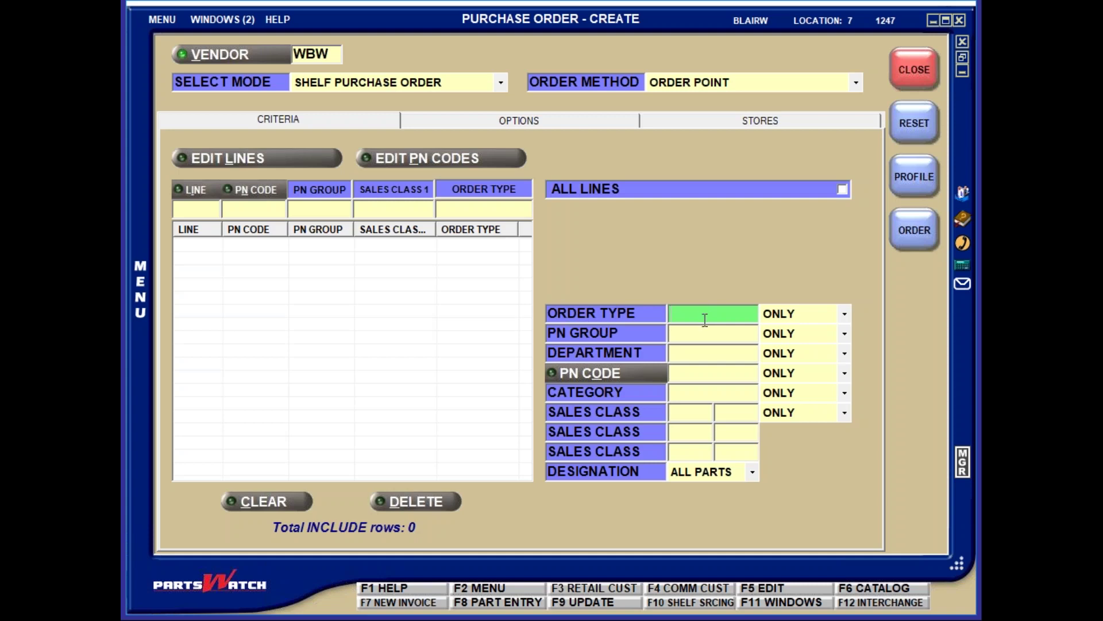
key(Tab)
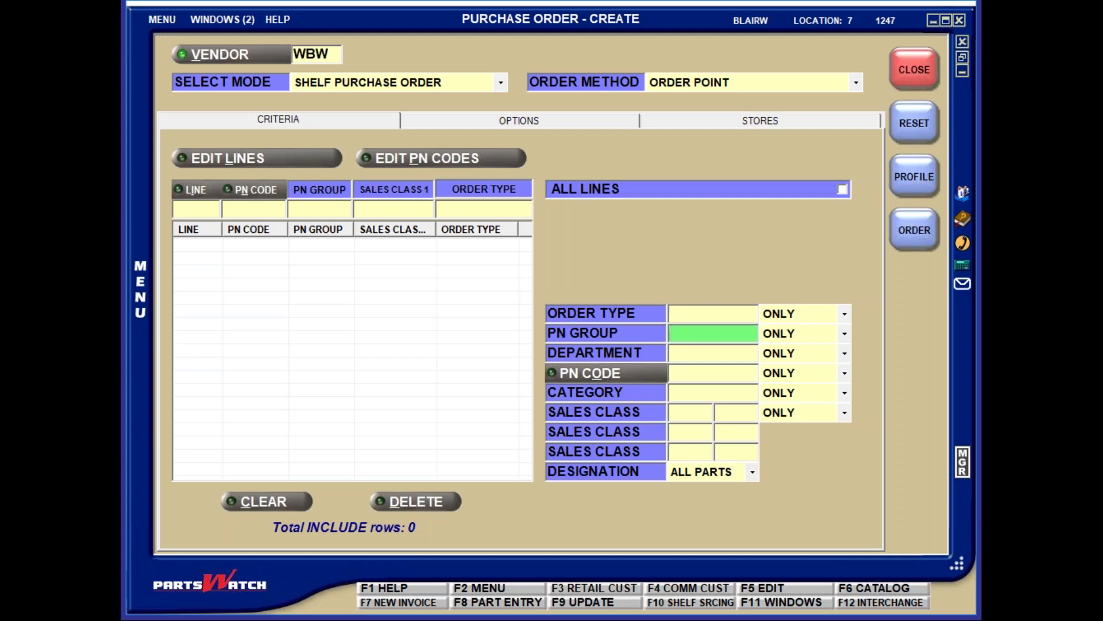
click(709, 316)
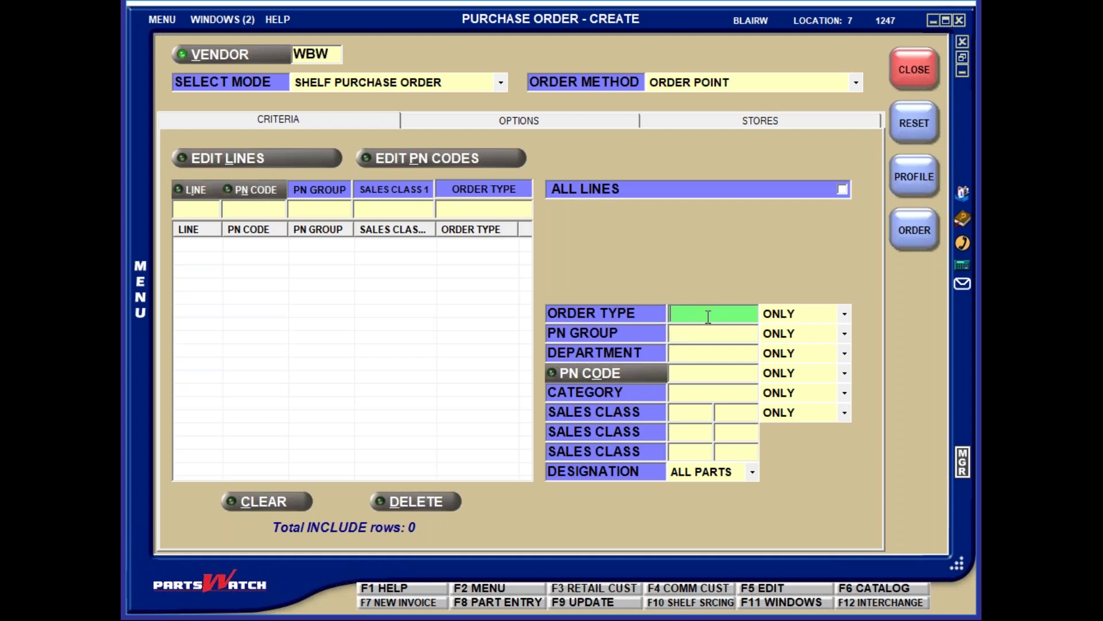
text(XXX)
click(845, 313)
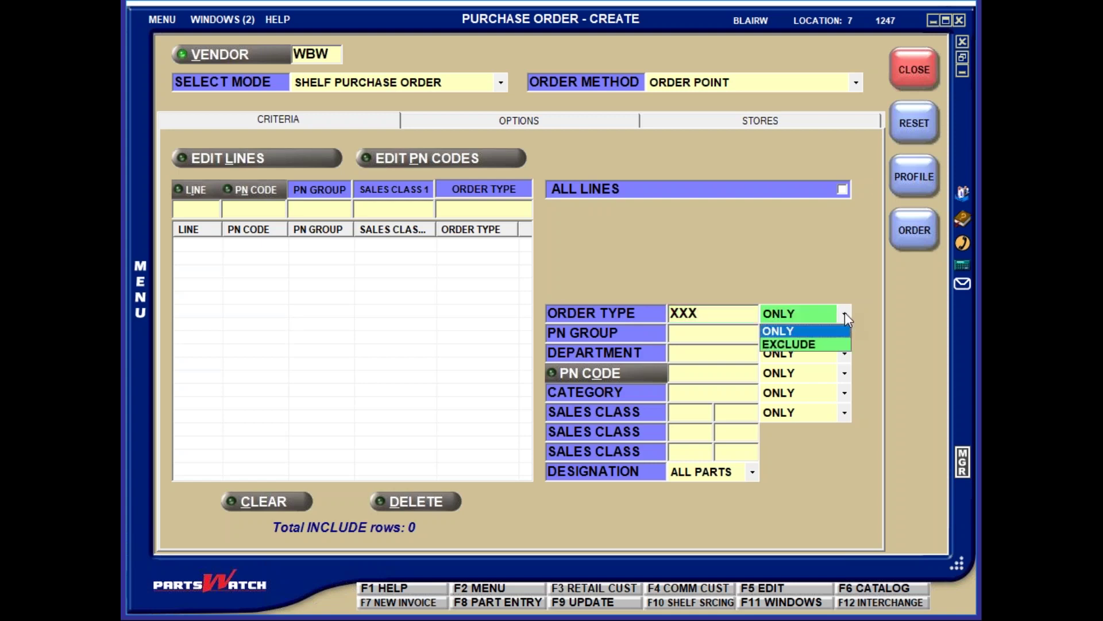
click(814, 344)
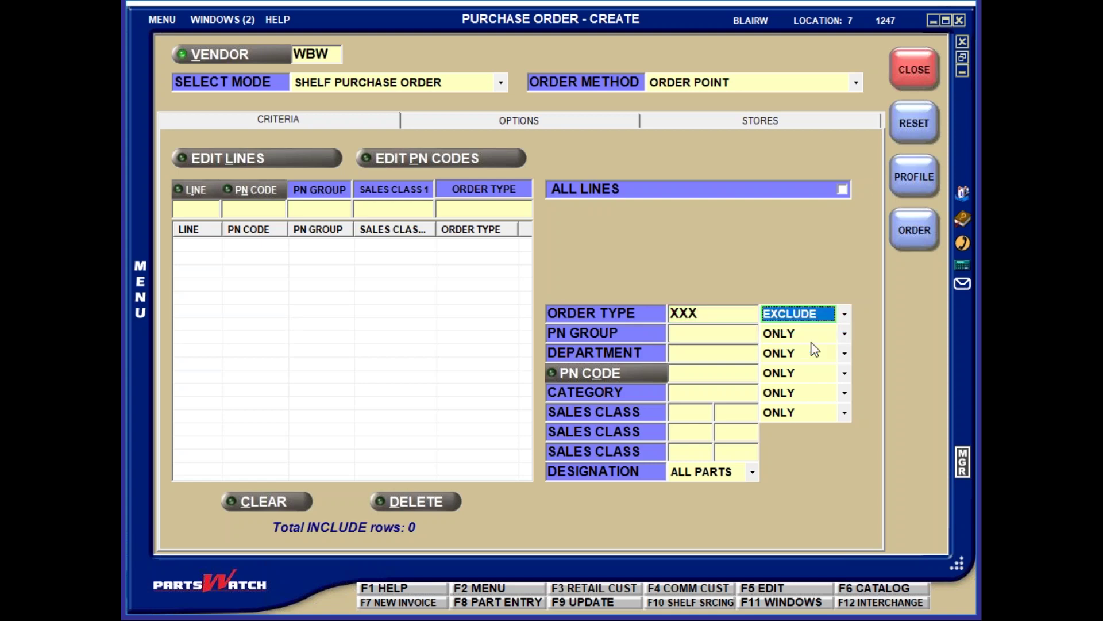
click(734, 311)
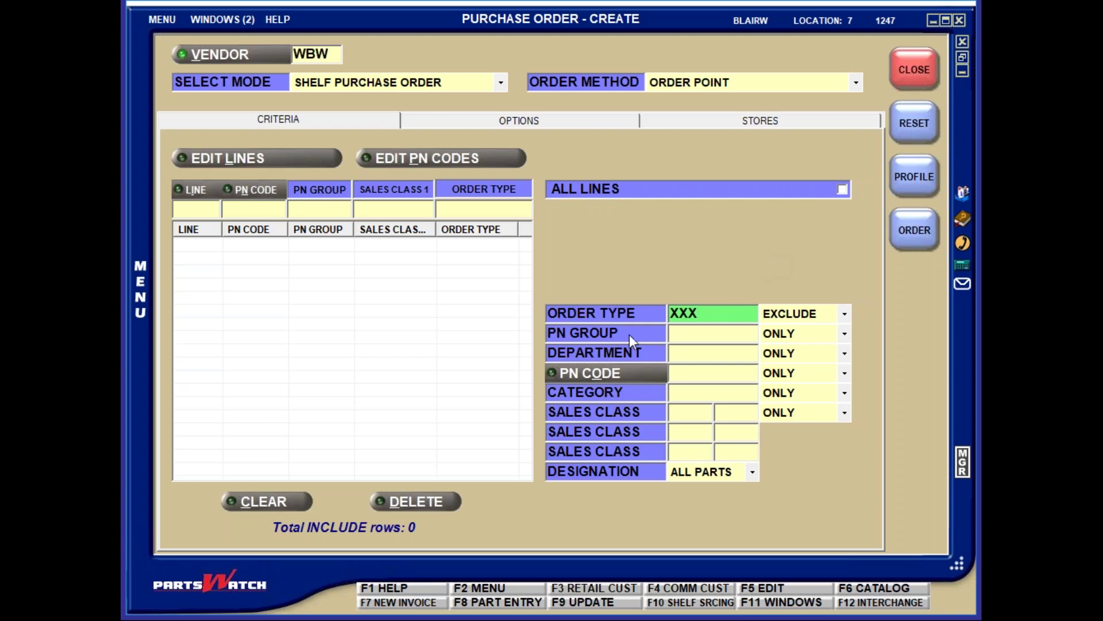
- Enter sales classes A and B in the first two Sales Class rows of the criteria
click(726, 353)
click(725, 370)
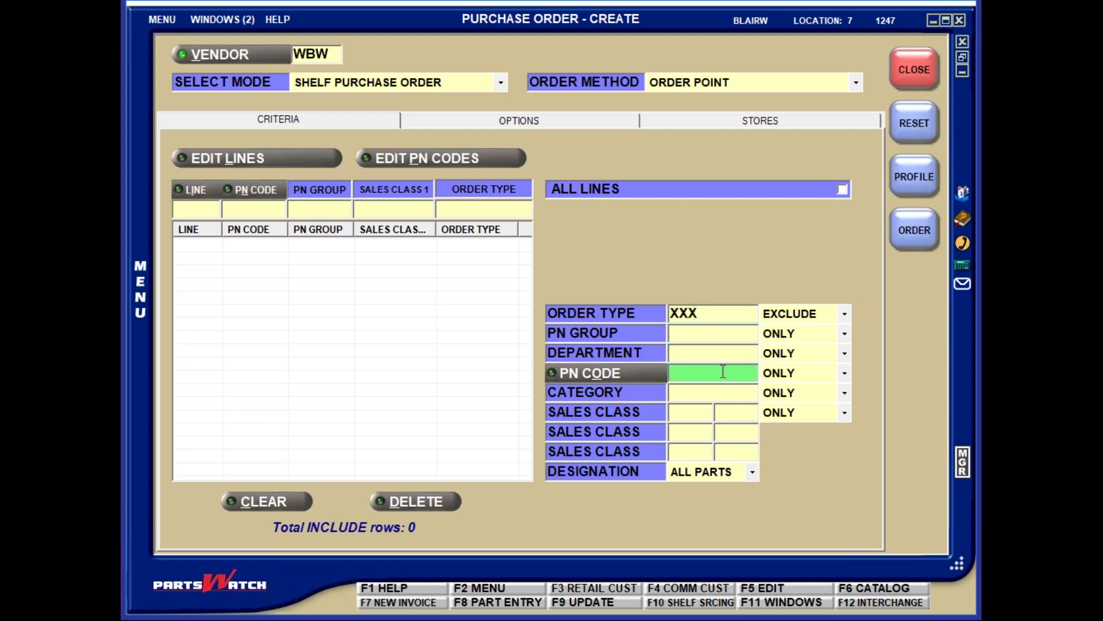
click(696, 414)
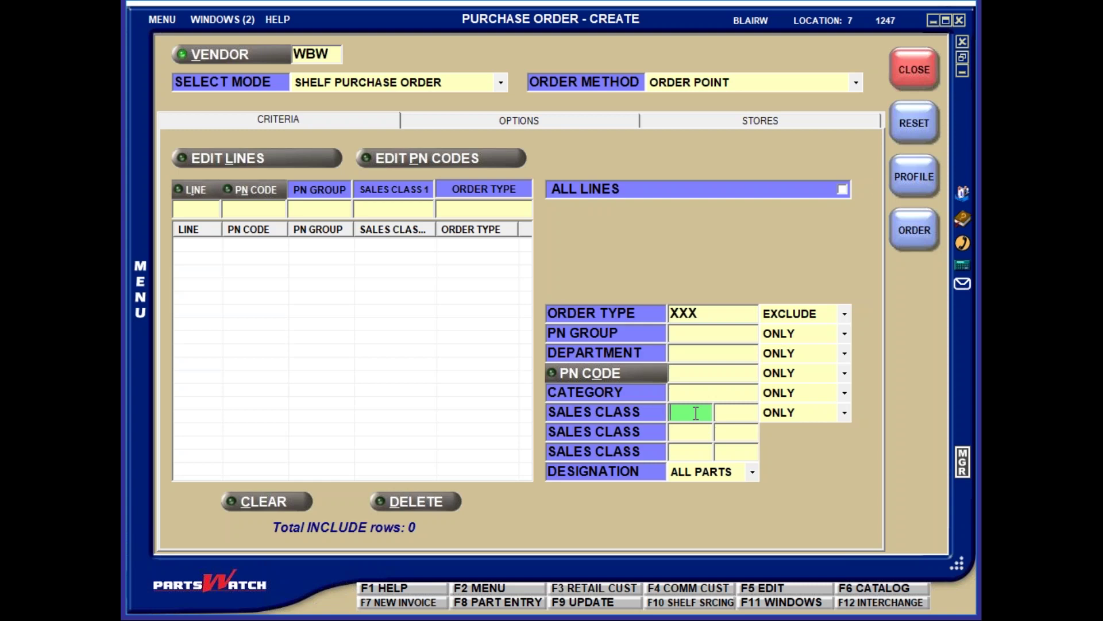
text(A)
click(699, 436)
text(B)
click(697, 452)
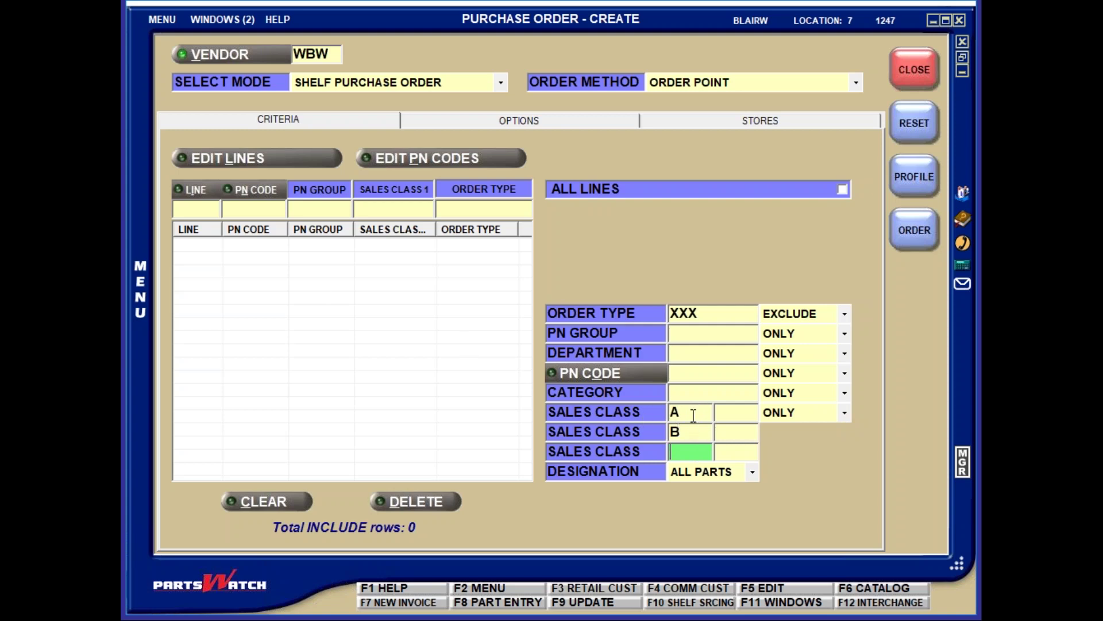
- Replace the first two sales class criteria with C and D and set the sales class filter to Exclude
click(694, 412)
text(C)
key(Tab)
key(BackSpace)
text(D)
click(839, 416)
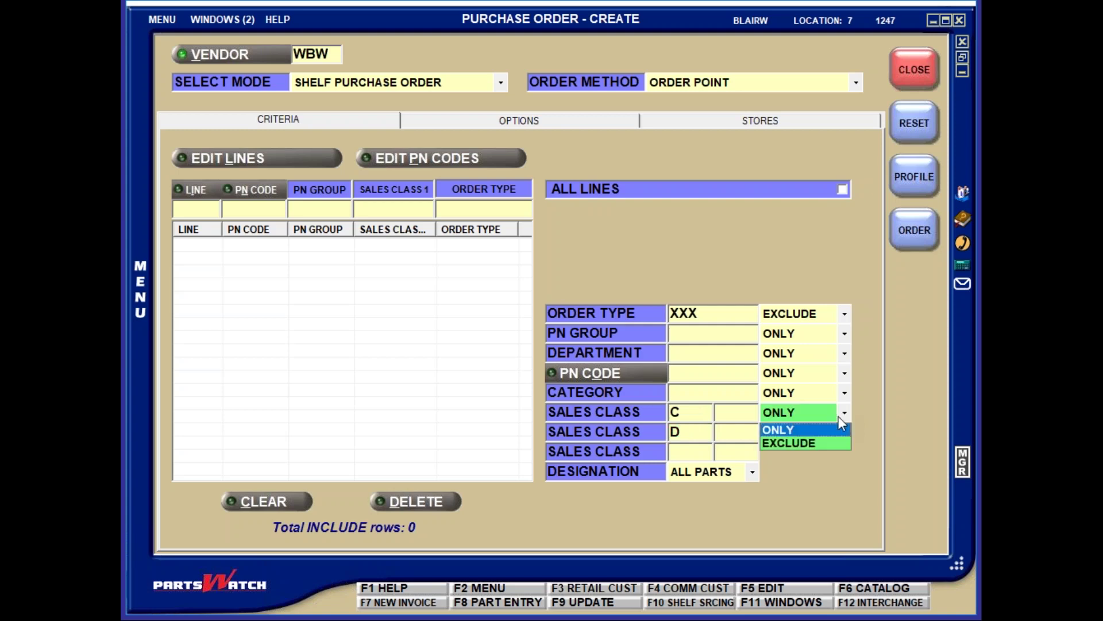
click(820, 442)
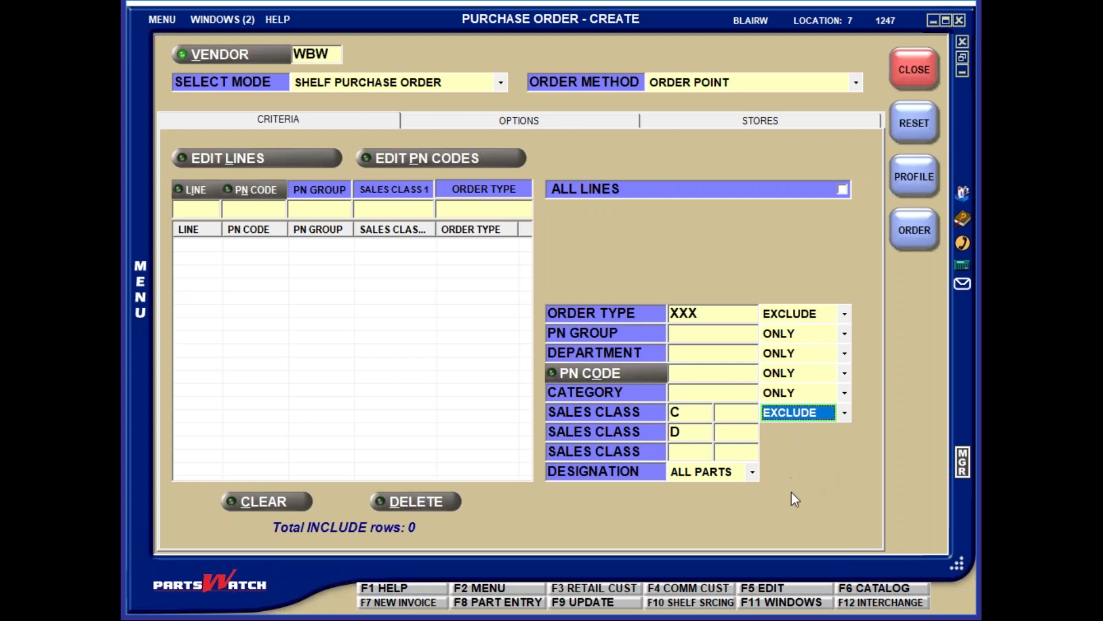
- Set the part designation to Primary and switch it back to All Parts
click(752, 472)
click(747, 503)
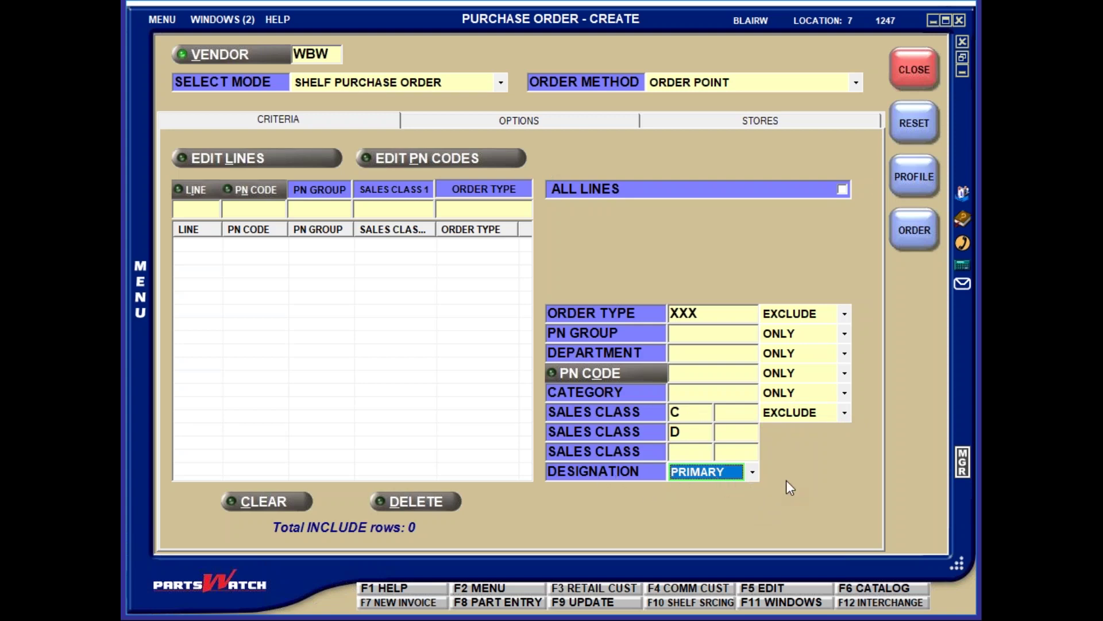
click(753, 473)
click(741, 487)
- Override the order options with a Backorder fill policy and 9 delivery days
click(522, 120)
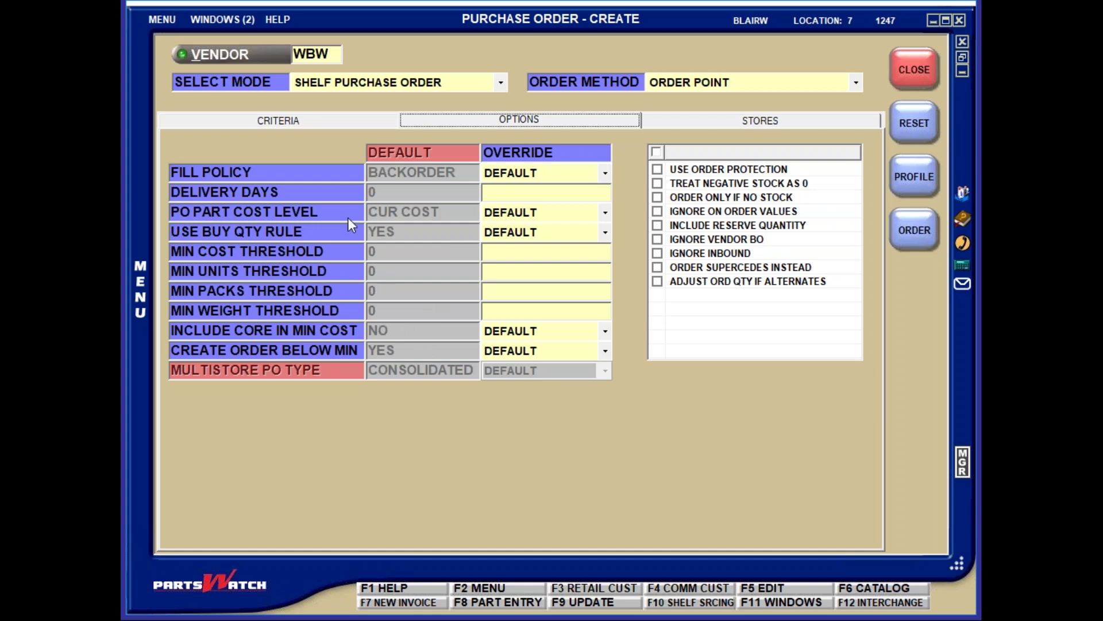
click(606, 172)
click(582, 200)
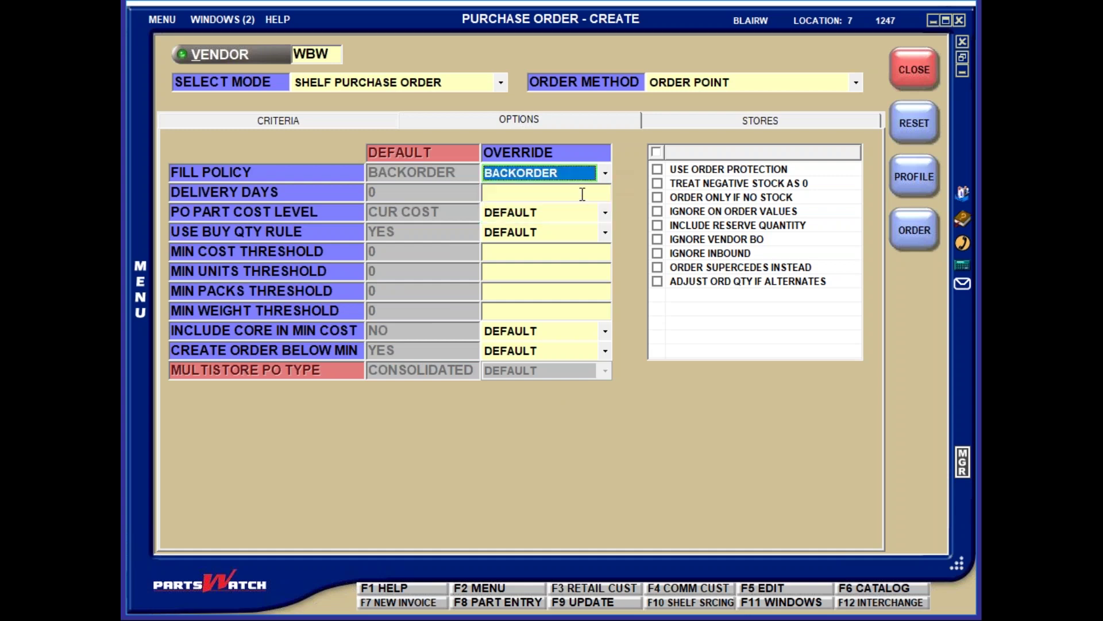
click(583, 195)
text(9)
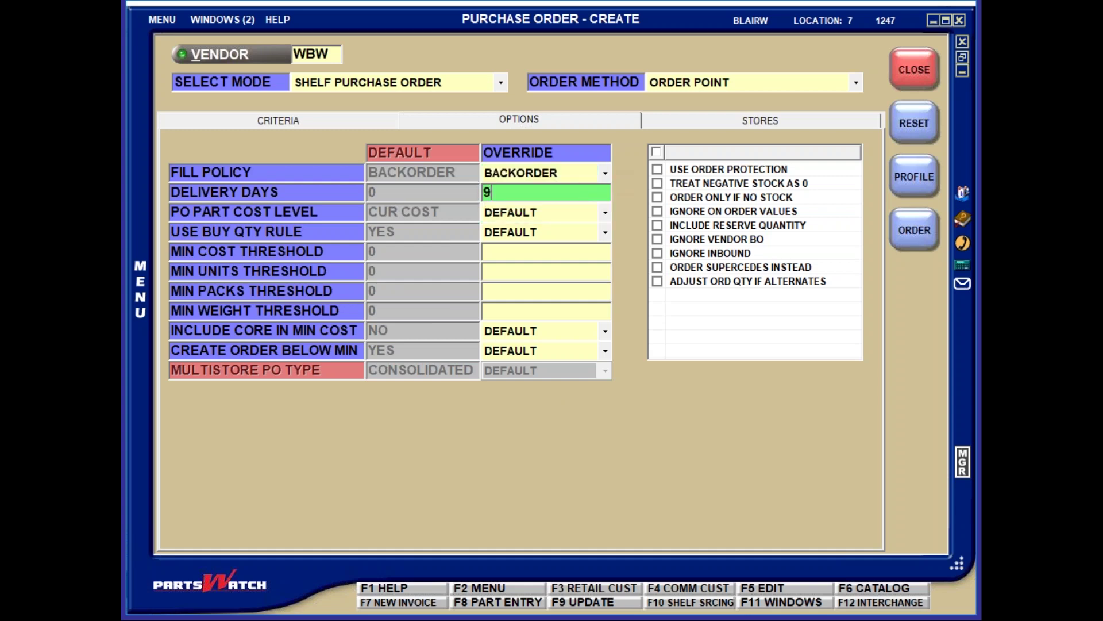
click(567, 252)
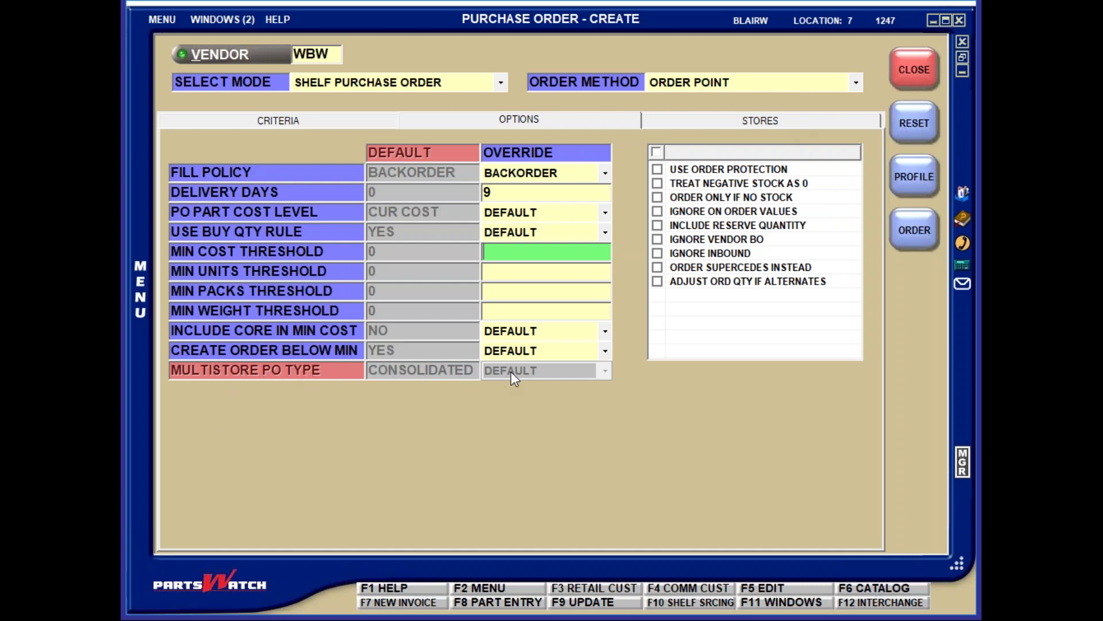
- Add Store #4, Store #5 and Store #6 to the stores included in the purchase order
click(763, 119)
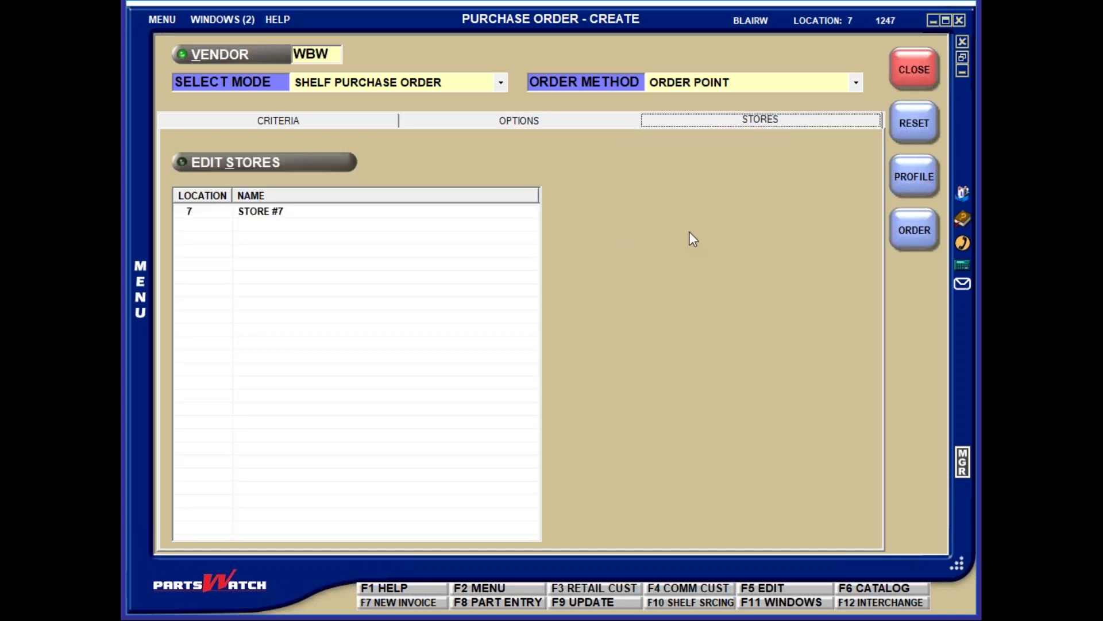
click(269, 162)
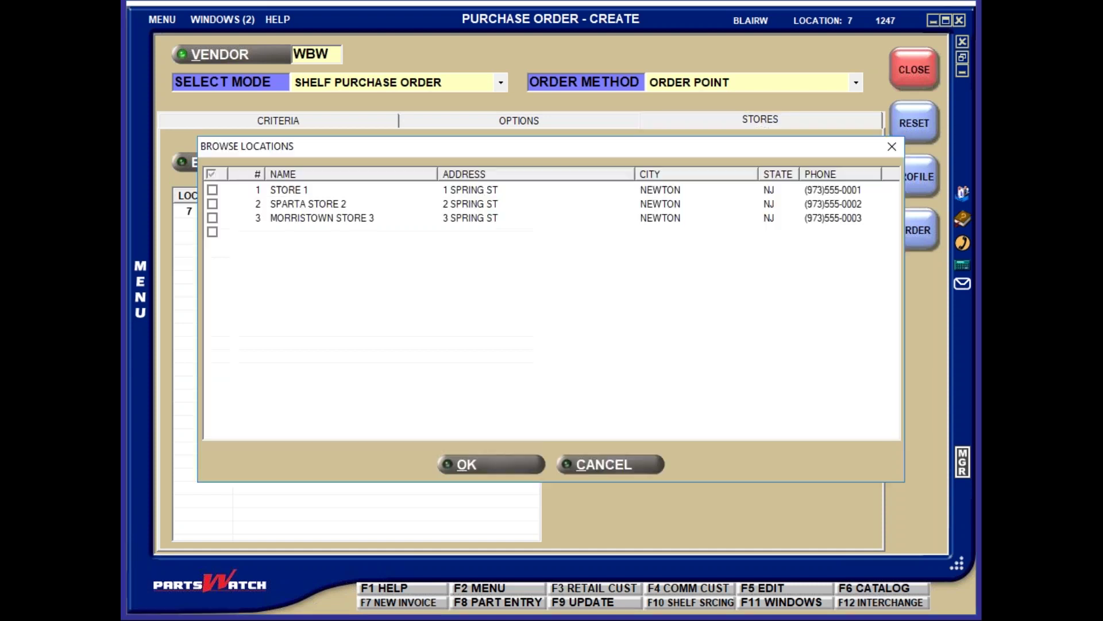
click(292, 233)
click(293, 246)
click(295, 262)
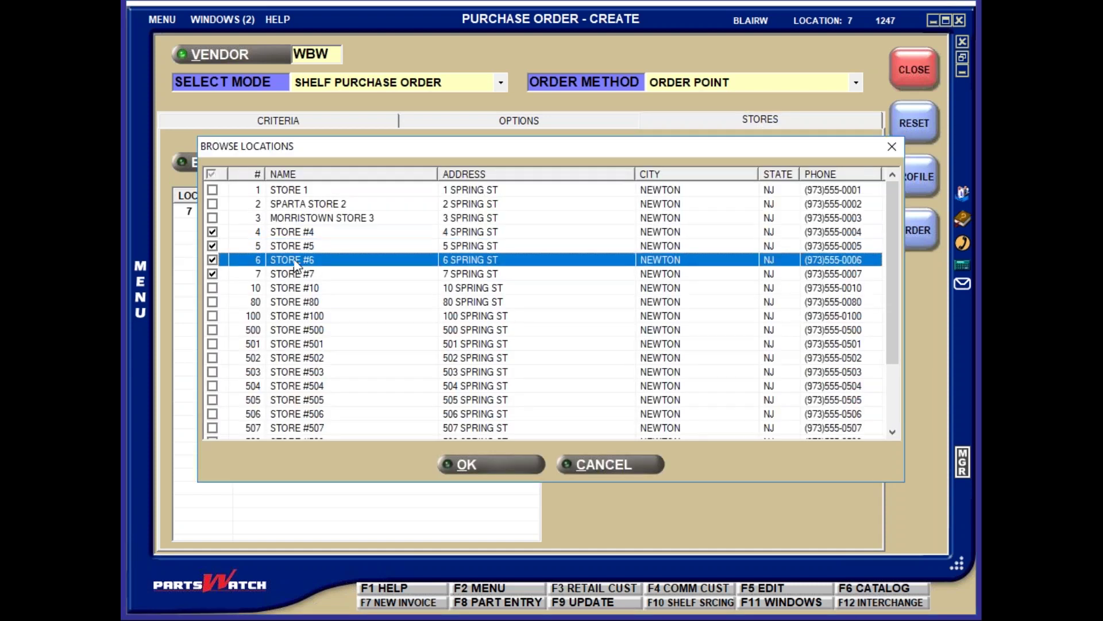
click(504, 463)
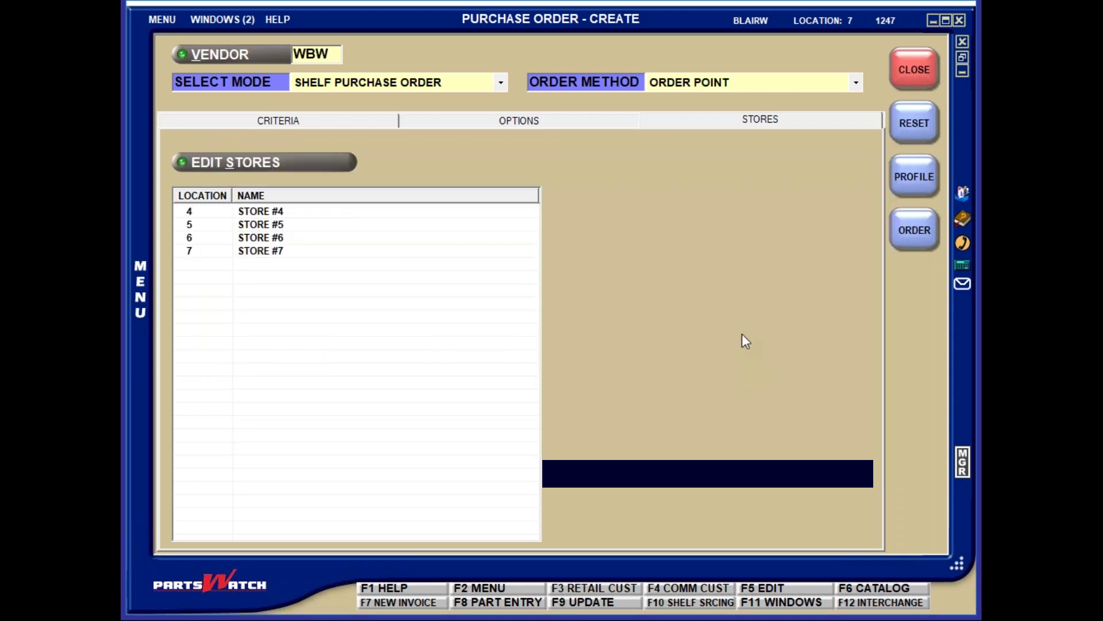
- Override the multistore PO type in the order options with Distributed
click(566, 121)
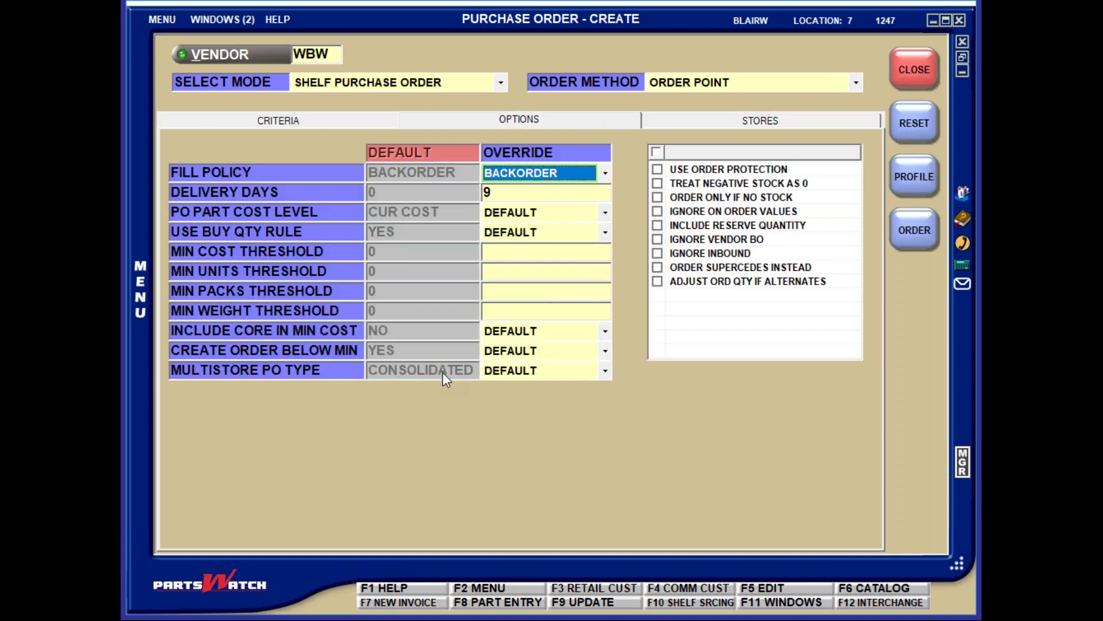
click(606, 371)
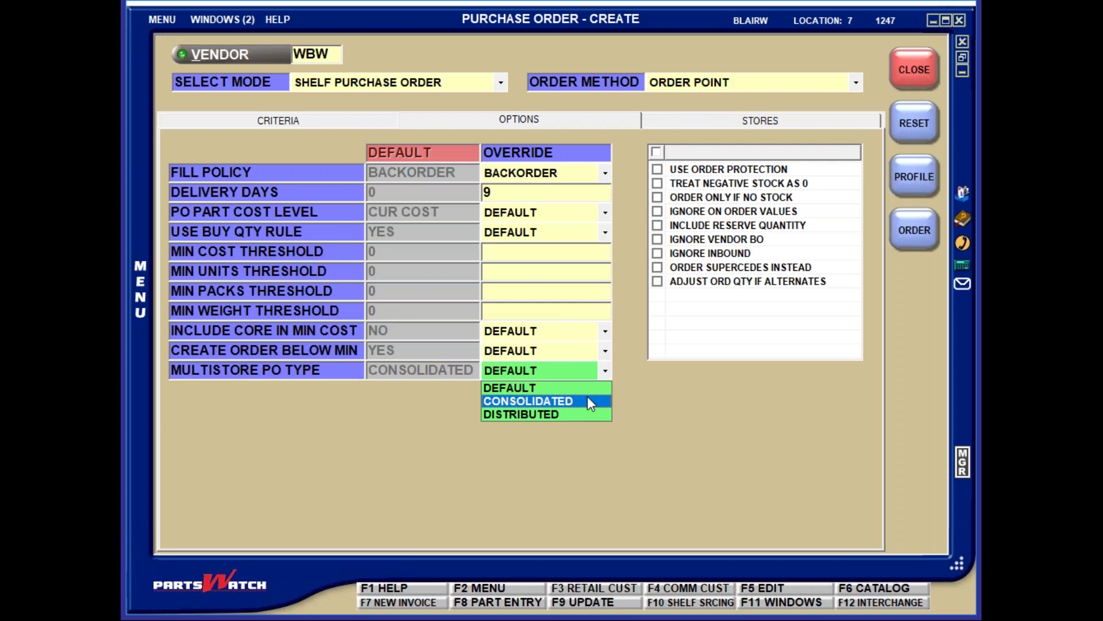
click(589, 416)
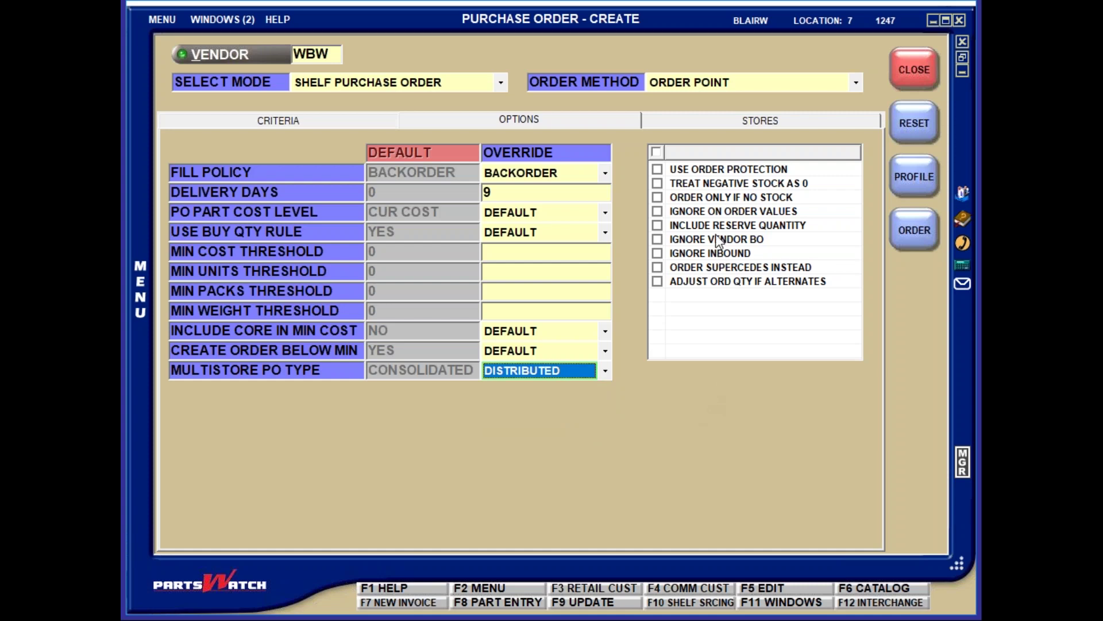
- Change the order method of the shelf purchase order to Forecast PO
click(856, 83)
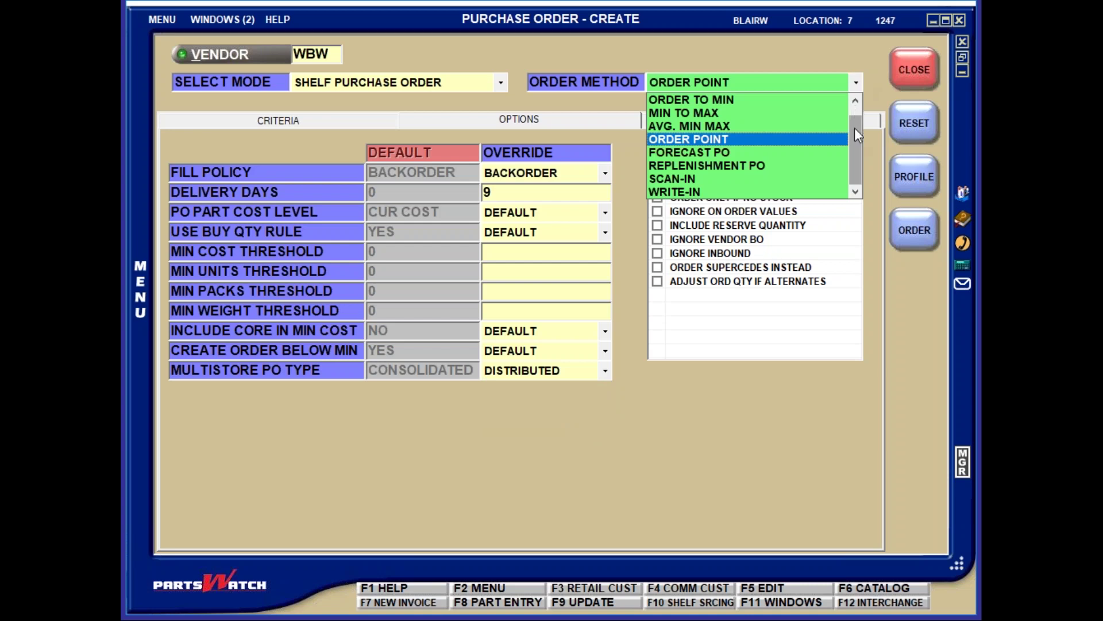
scroll(854, 127, up, 1)
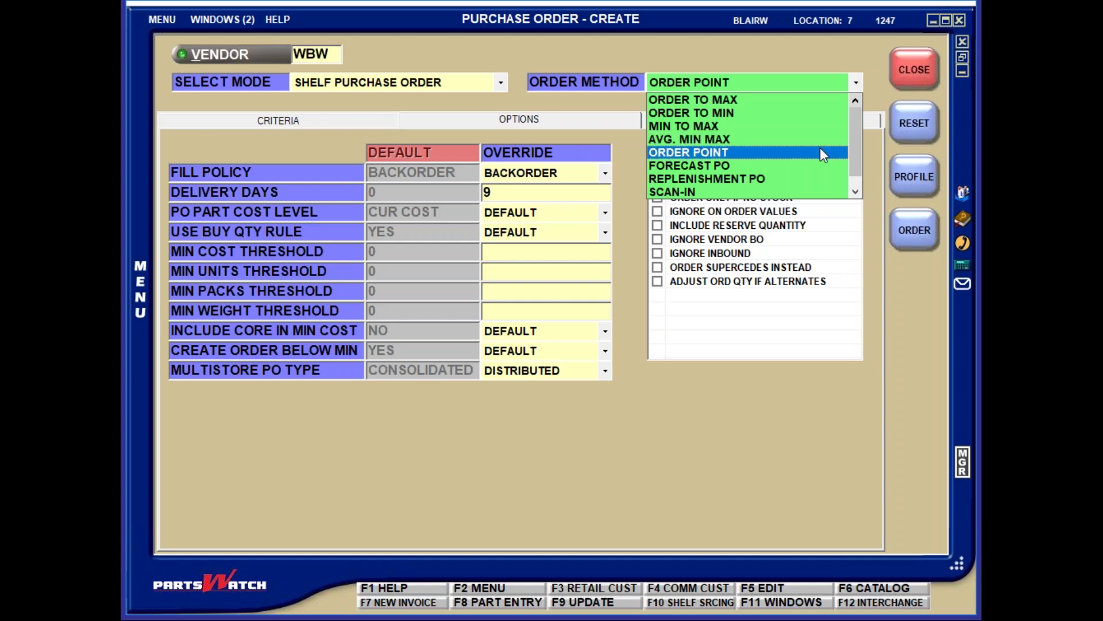
click(742, 167)
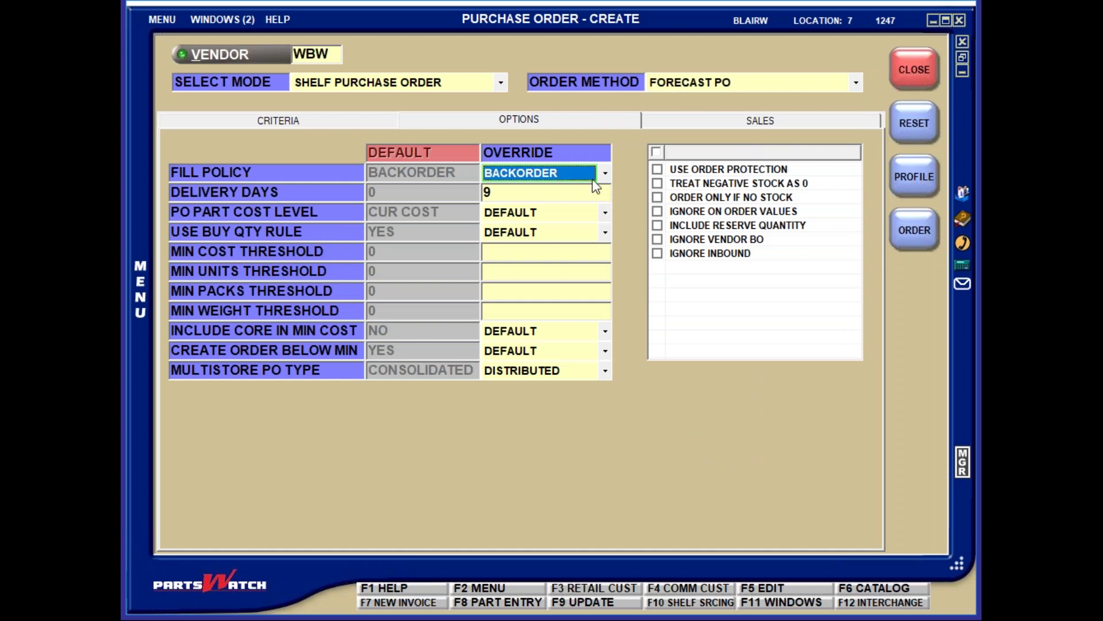
- Add line WBW to the included rows in the order criteria
click(300, 119)
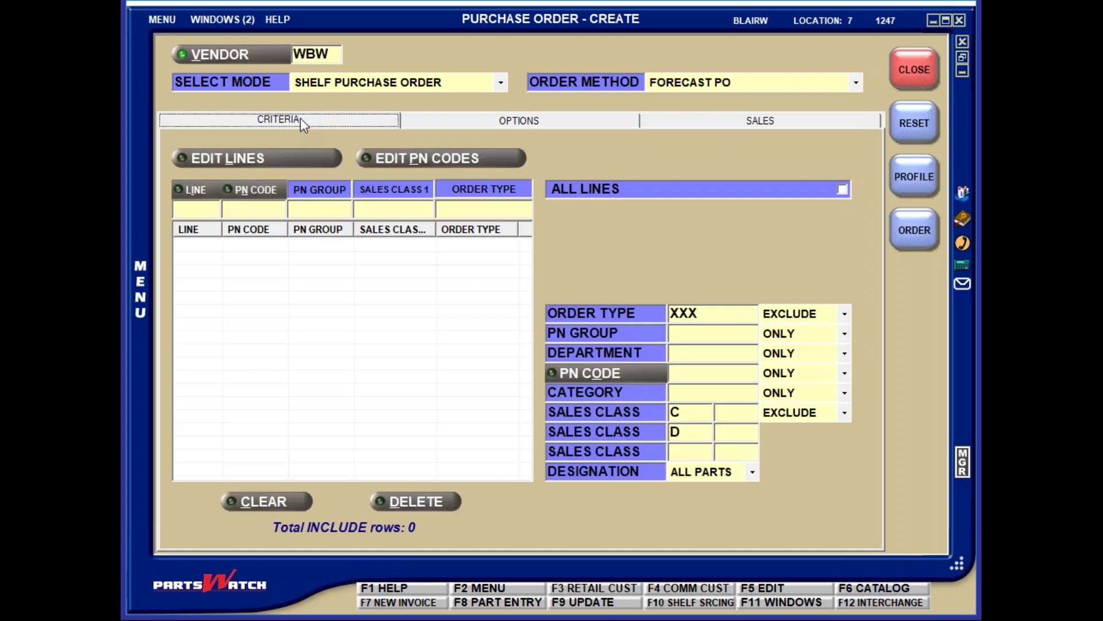
click(197, 208)
text(WBW)
key(Tab)
key(Tab)
key(Tab)
key(Tab)
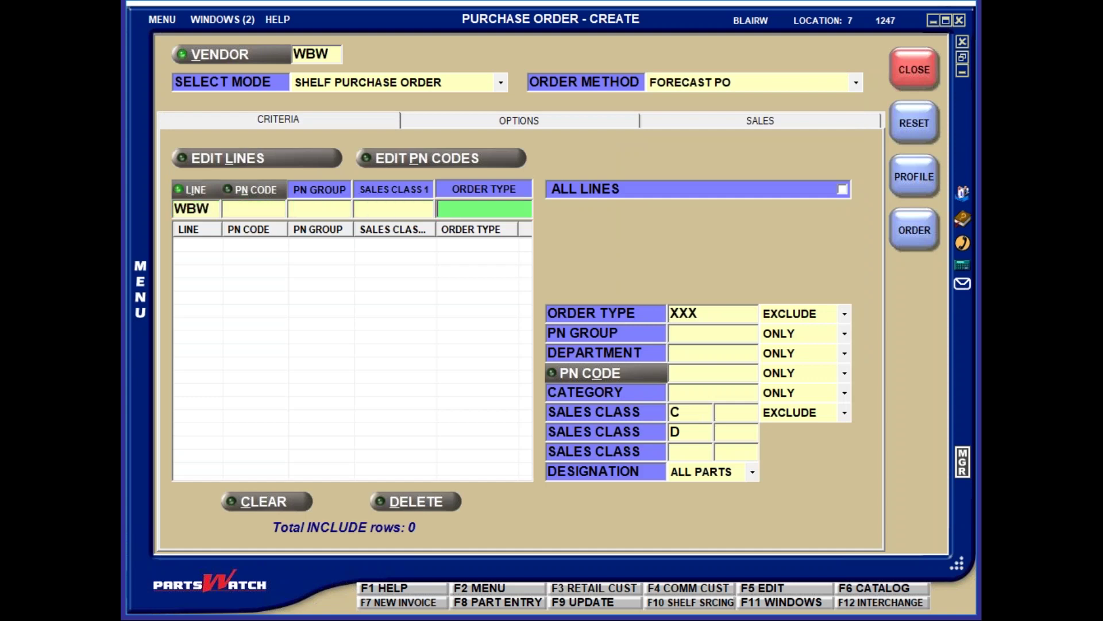
key(Return)
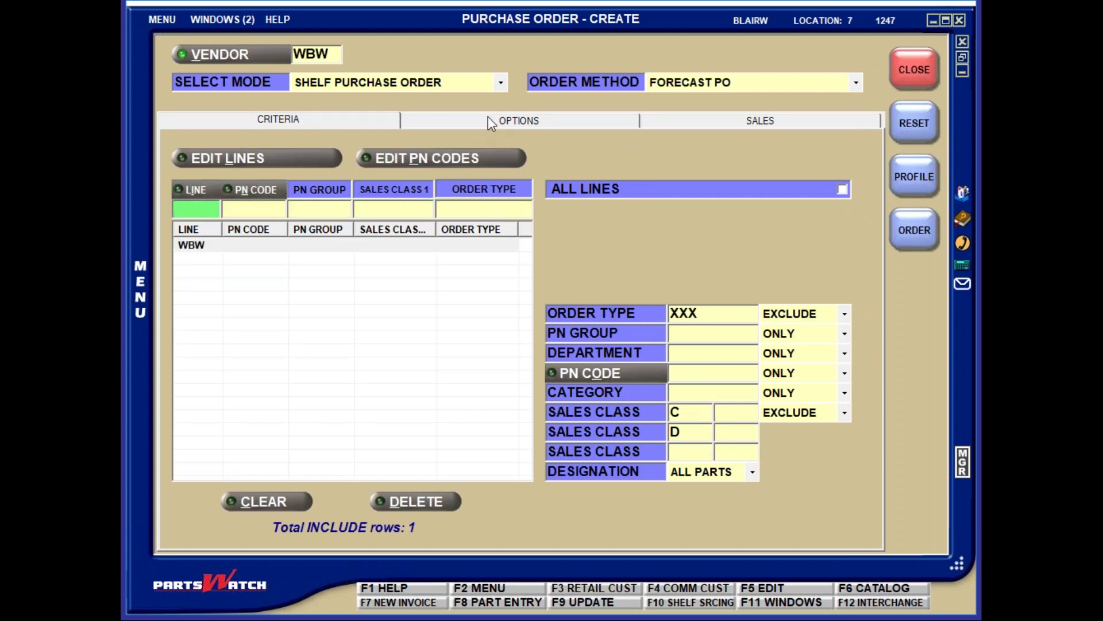
- Set the number of days the forecast PO is to cover to 30 in the sales settings
click(488, 120)
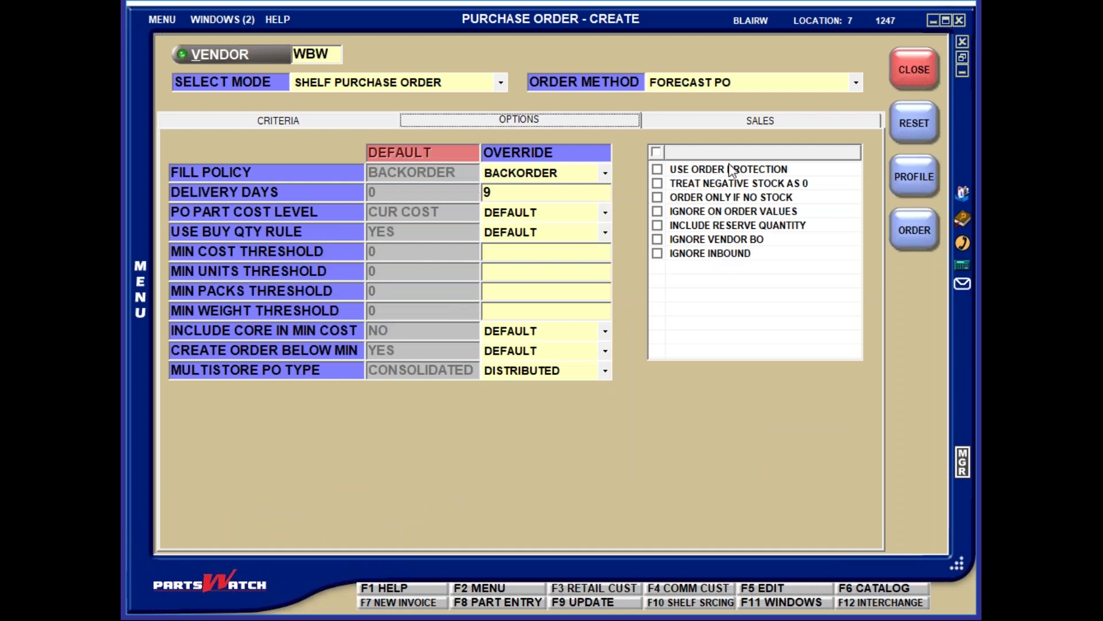
click(767, 121)
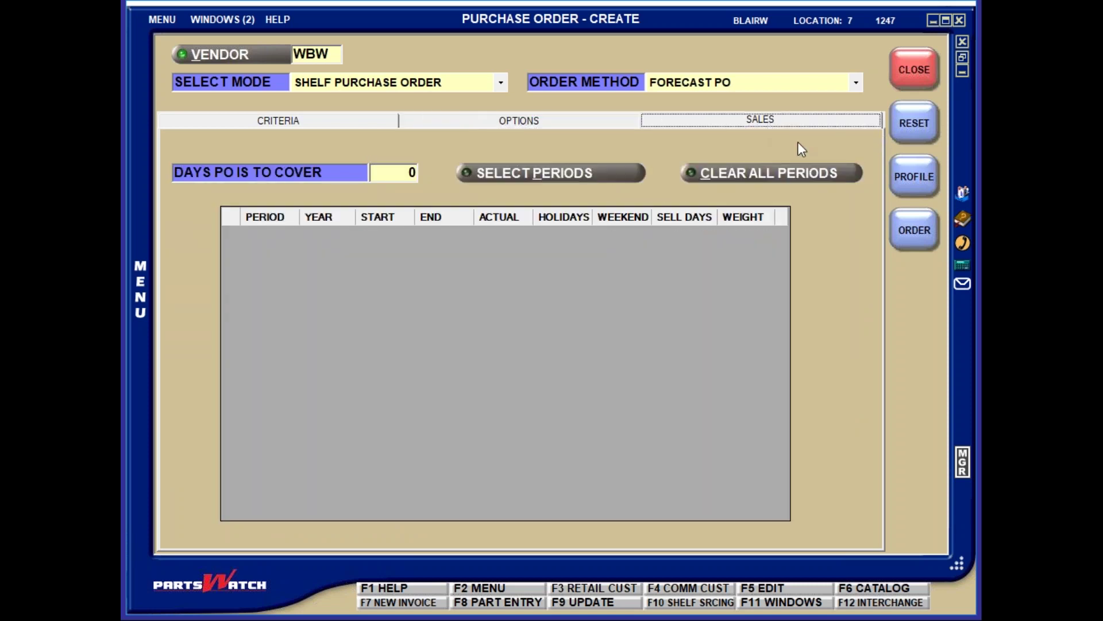
click(401, 175)
text(30)
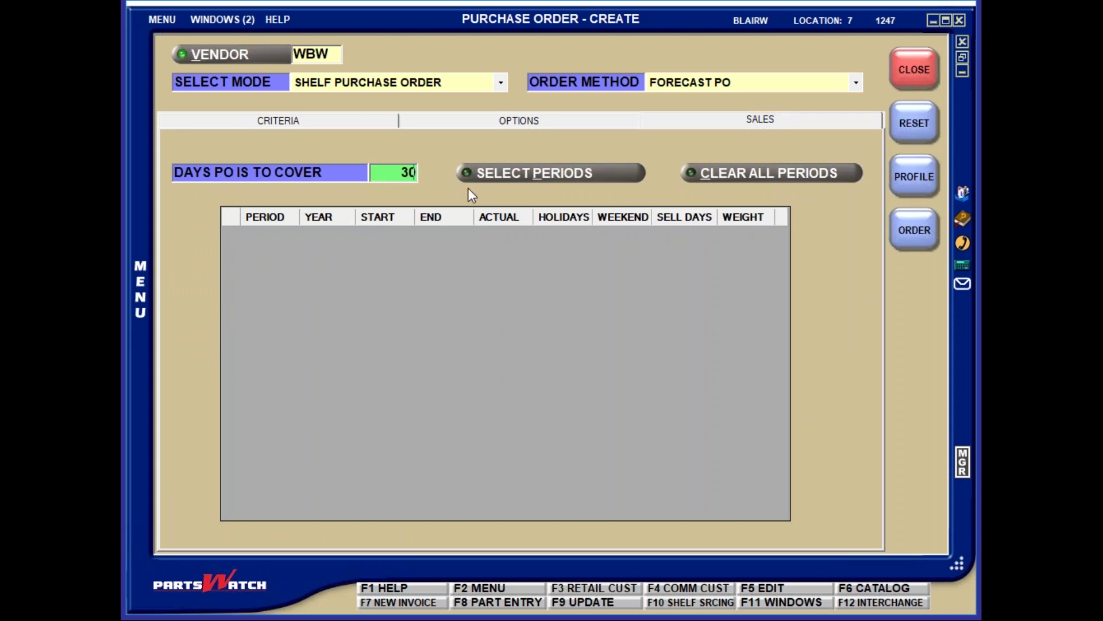
- Select all history periods of the current period and current year as the sales basis for the forecast
click(524, 174)
click(344, 205)
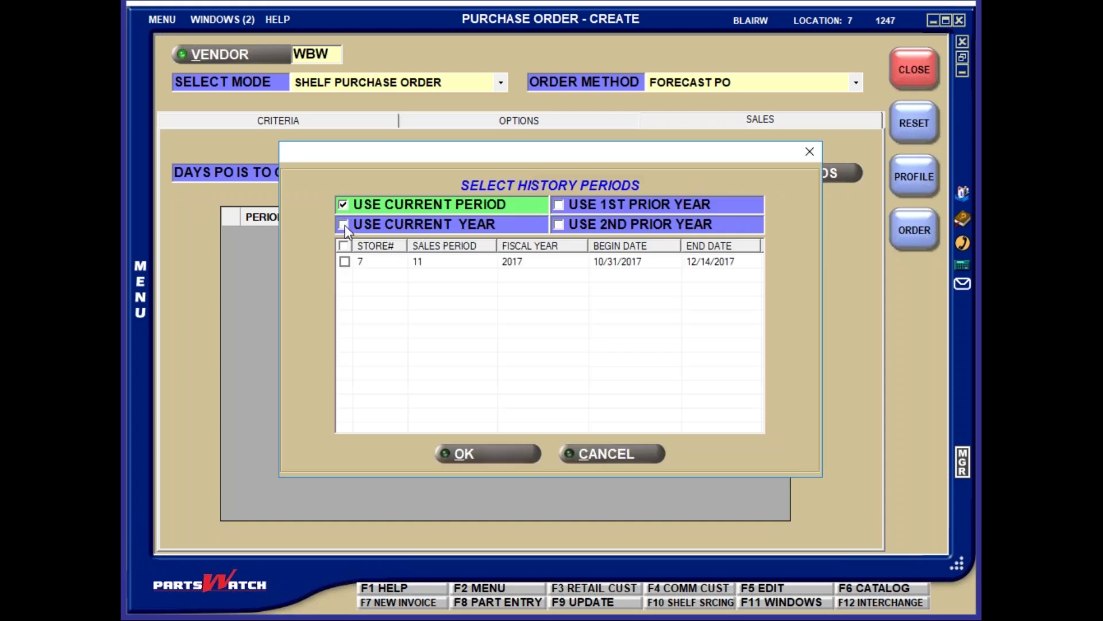
click(344, 225)
click(344, 245)
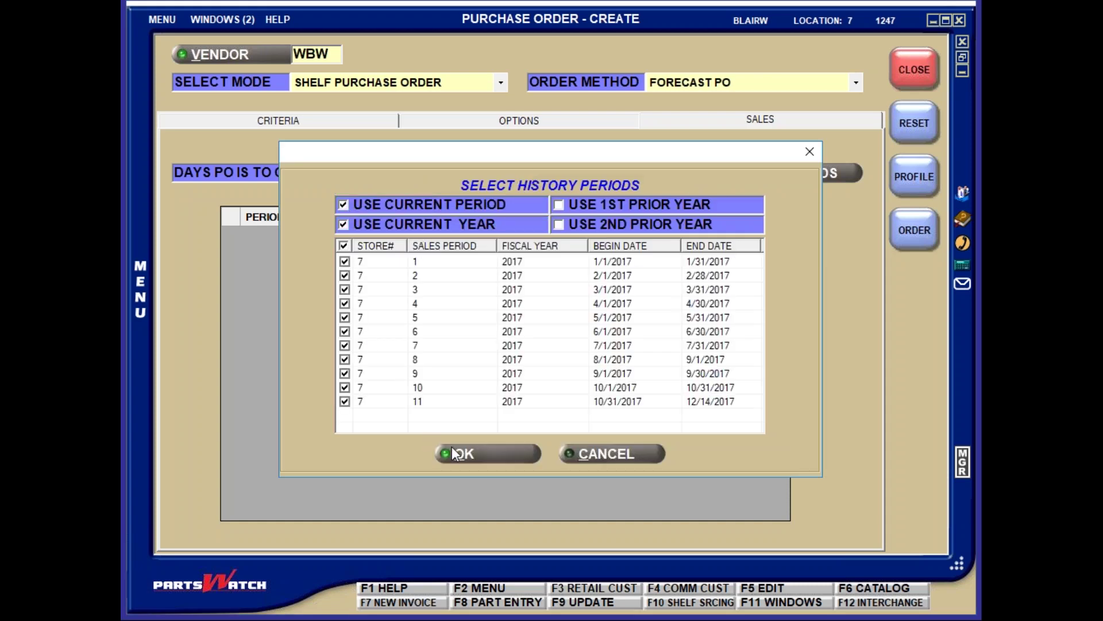
click(466, 449)
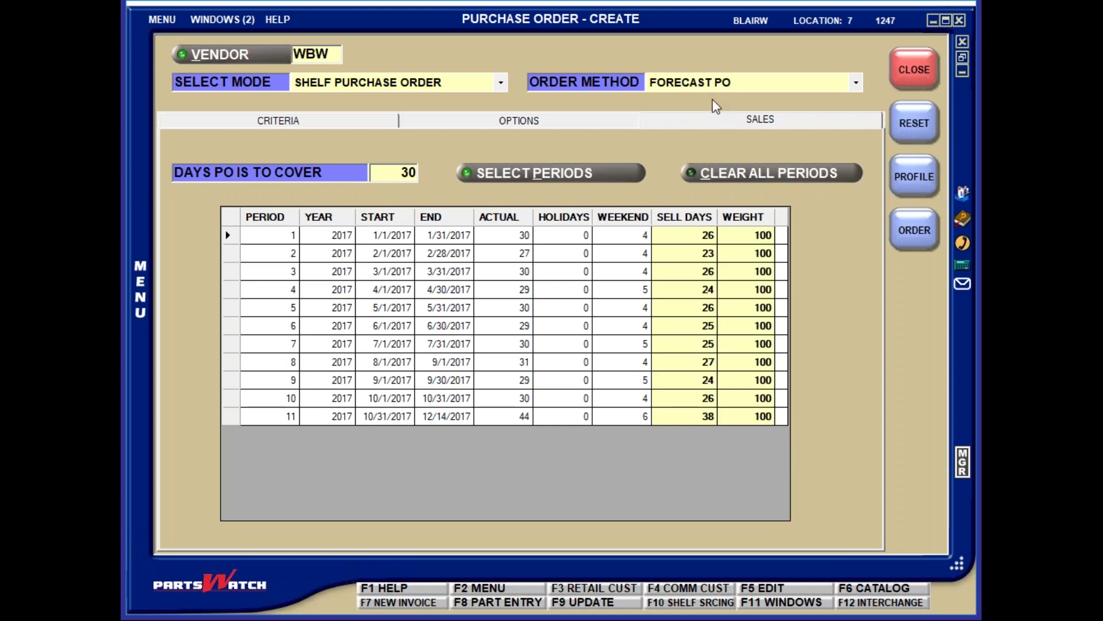
- Change the order method to Replenishment PO and display its order options
click(857, 83)
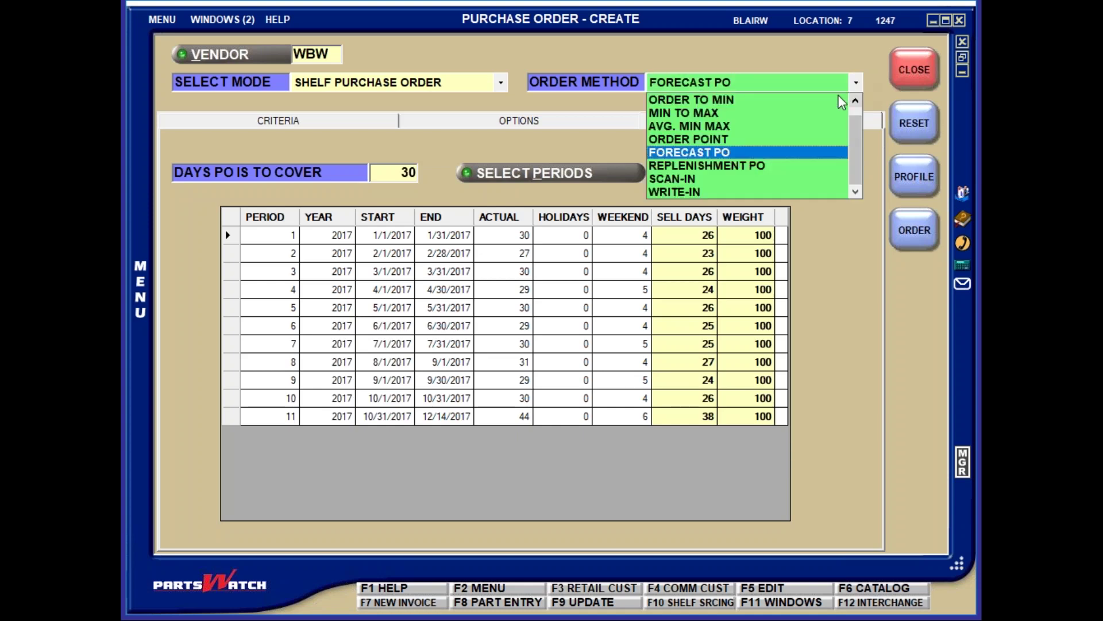
click(776, 164)
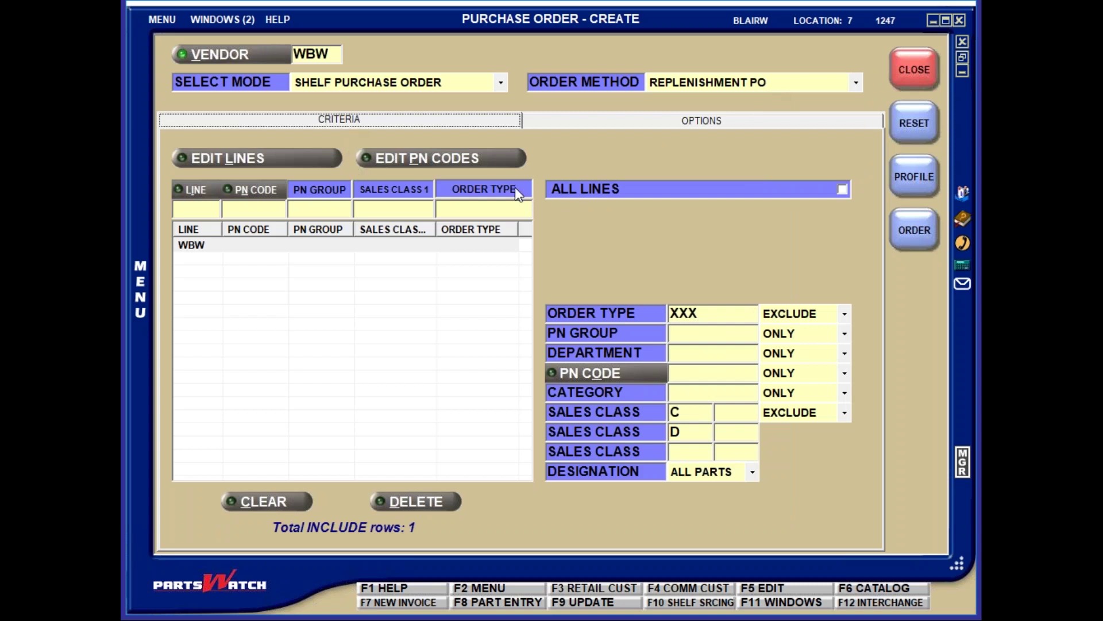
click(715, 127)
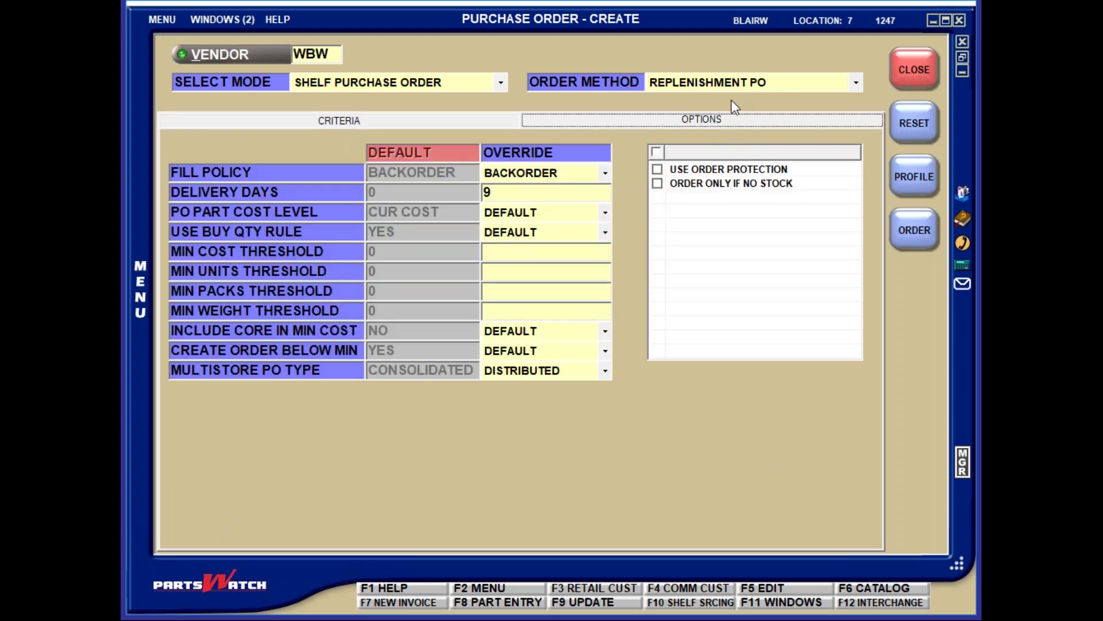
- Change the order method to Scan-In and load the parts of the completed scan session with ID 30
click(857, 84)
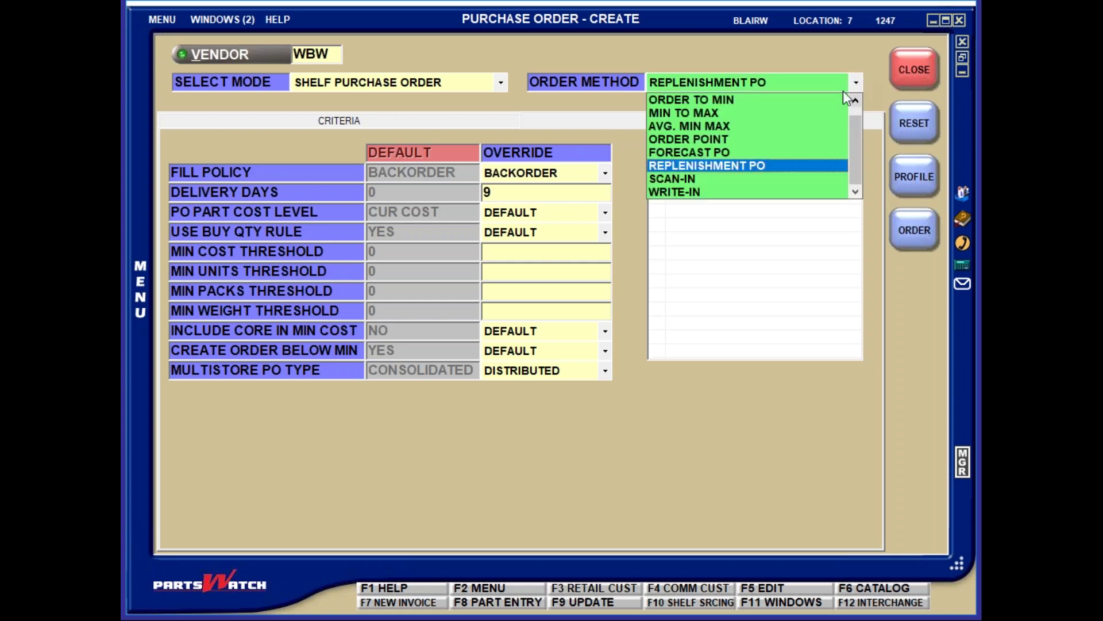
click(700, 179)
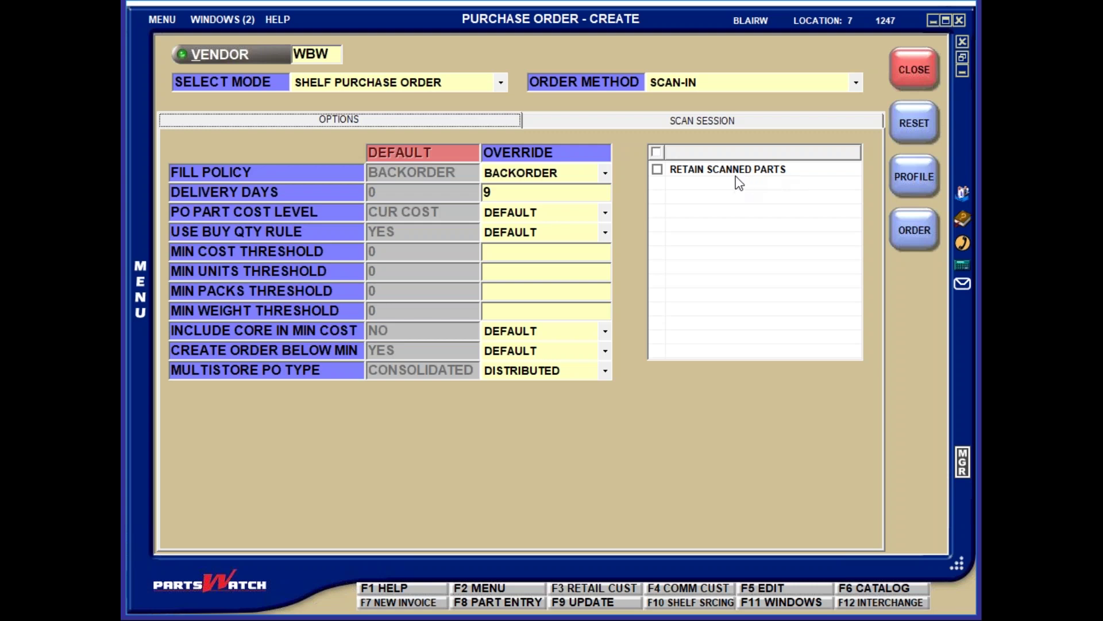
click(732, 124)
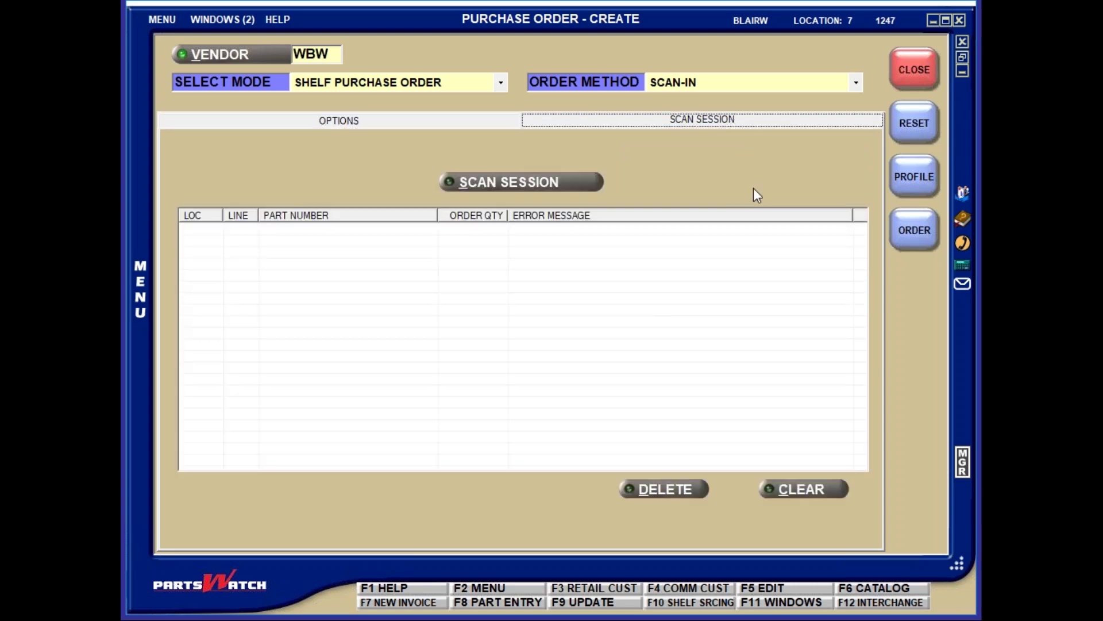
click(522, 179)
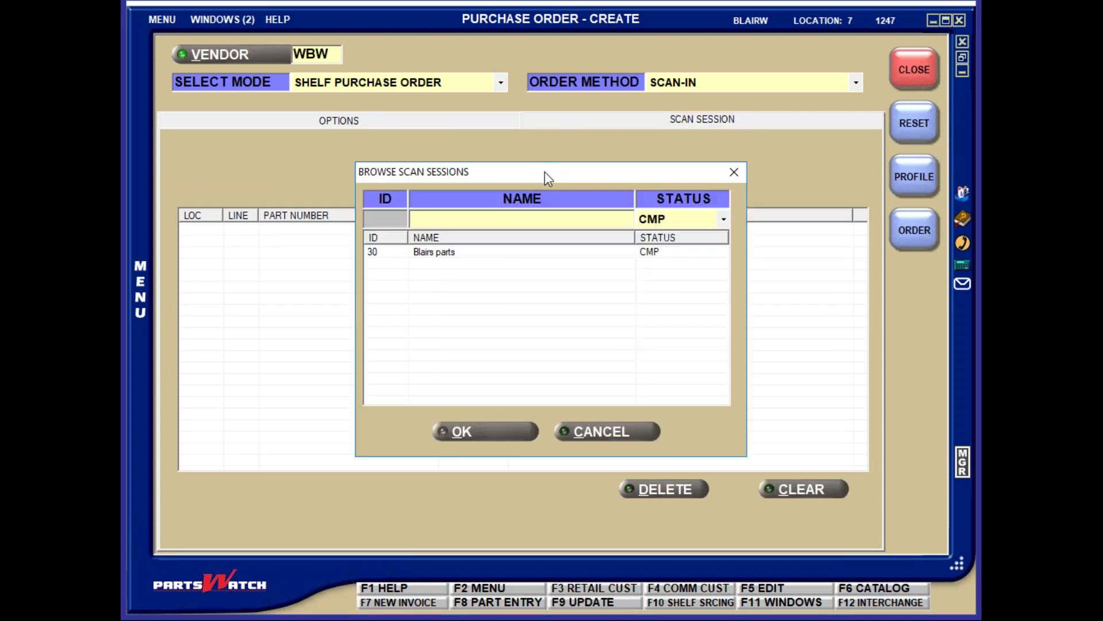
click(437, 254)
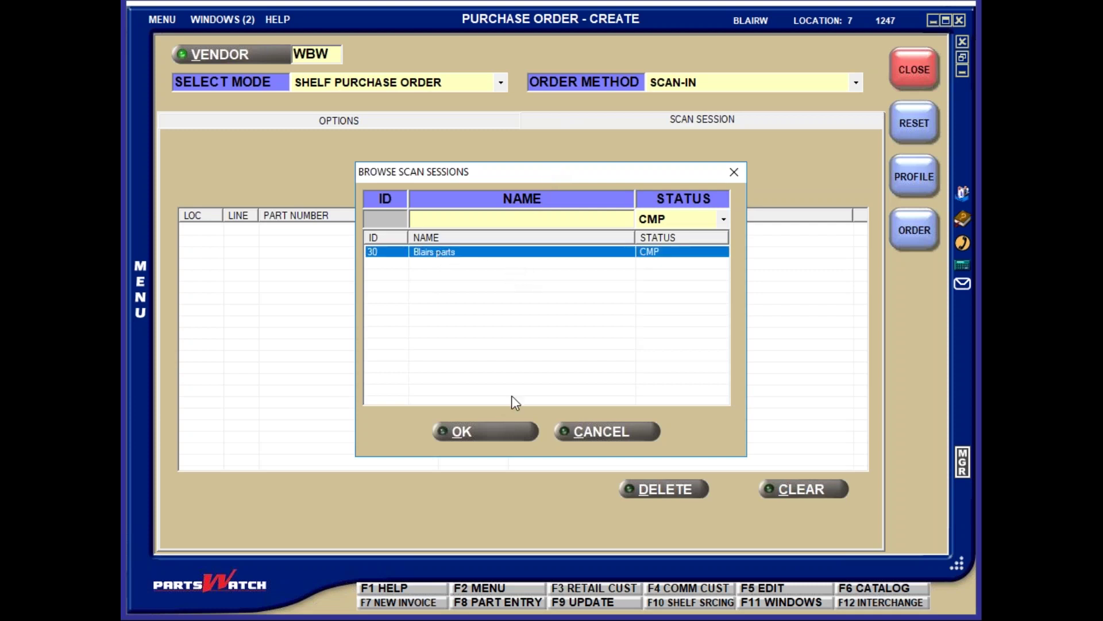
click(496, 431)
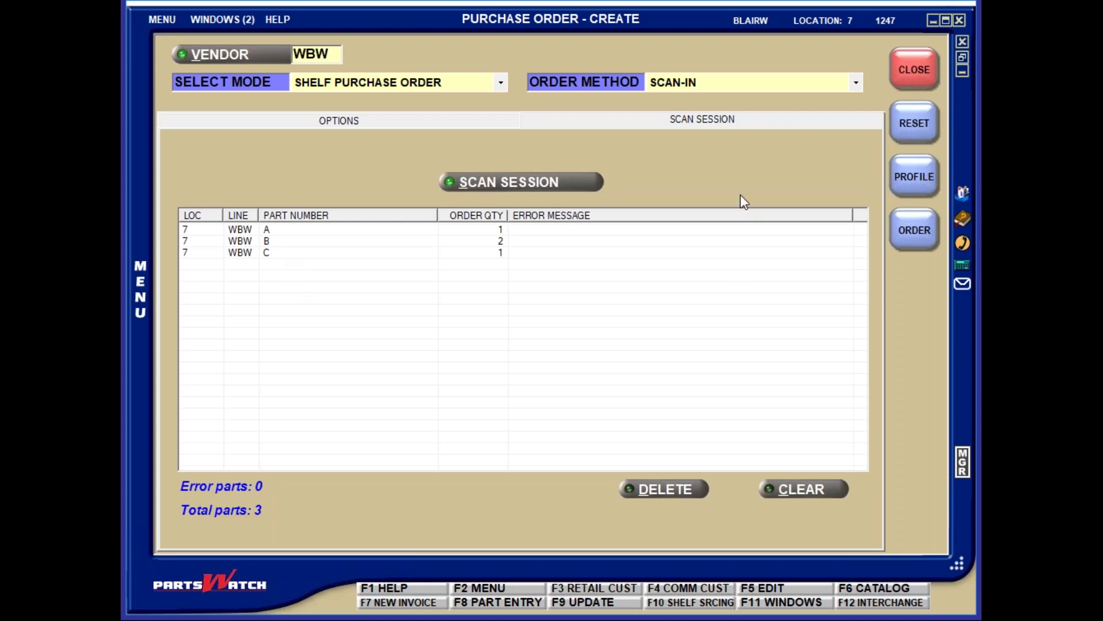
- Change the order method to Write-In and import BlairsWriteInParts.xlsx as an MS Excel file containing column headers
click(855, 82)
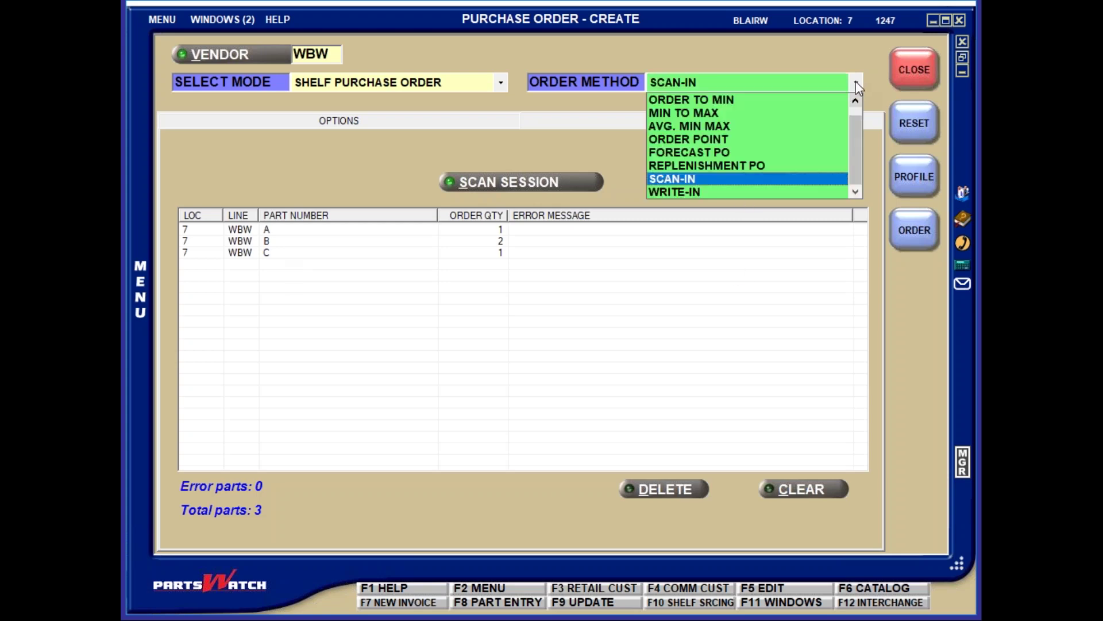
click(677, 193)
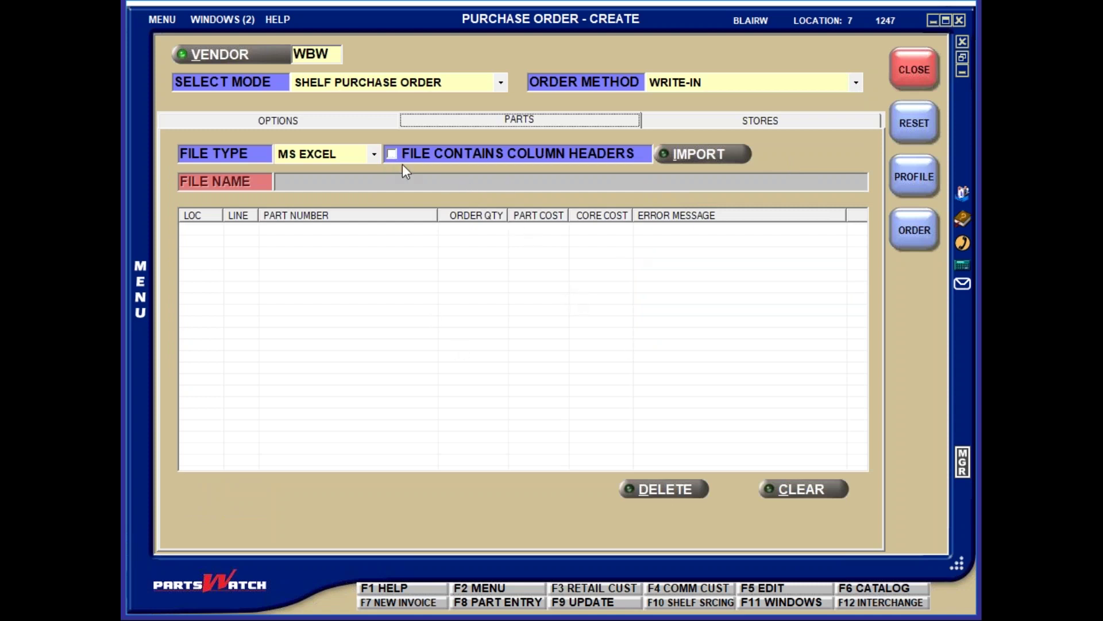
click(391, 153)
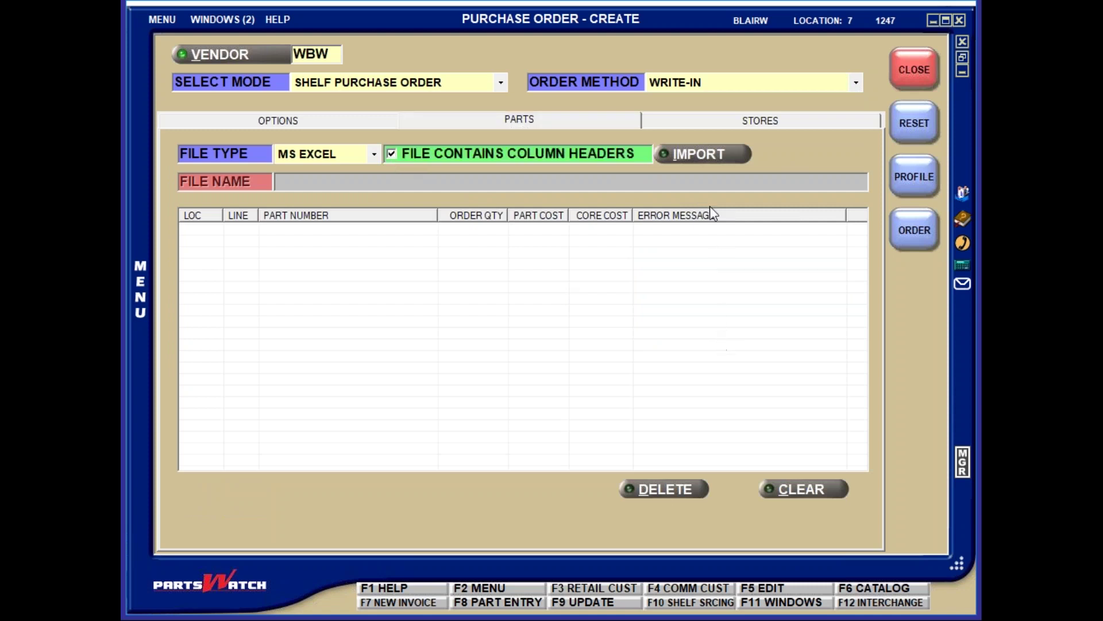
click(703, 153)
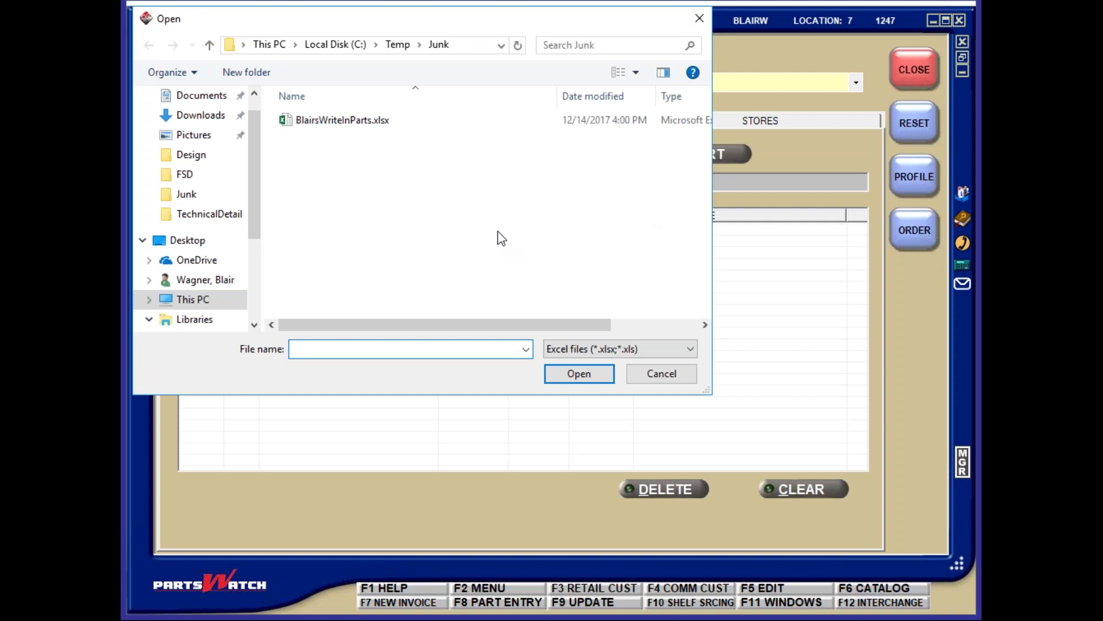
drag(407, 21, 456, 49)
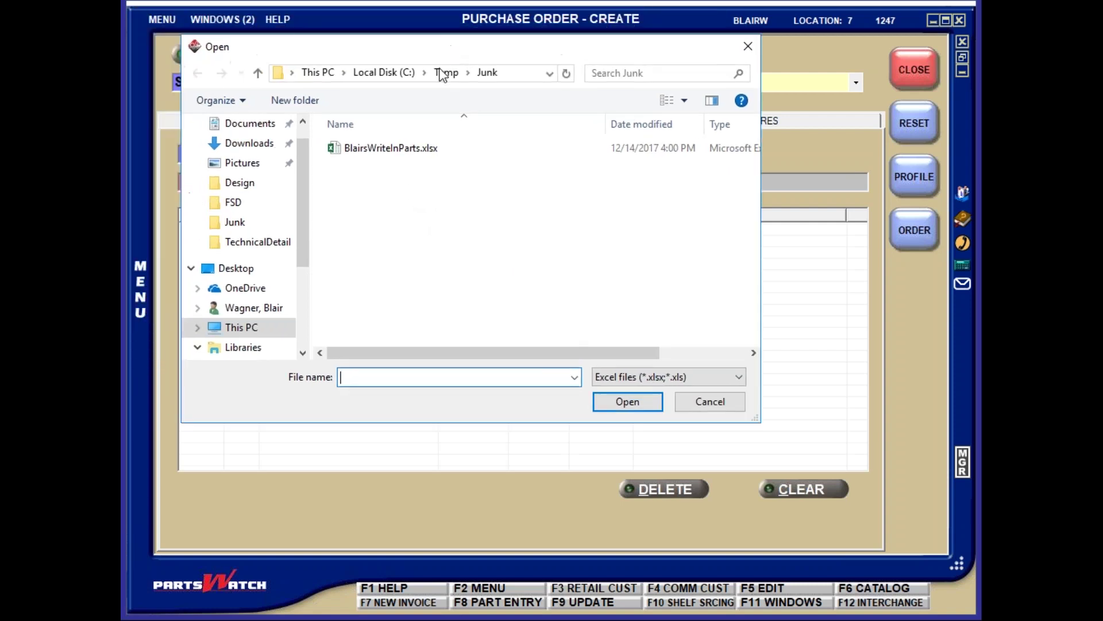
click(396, 151)
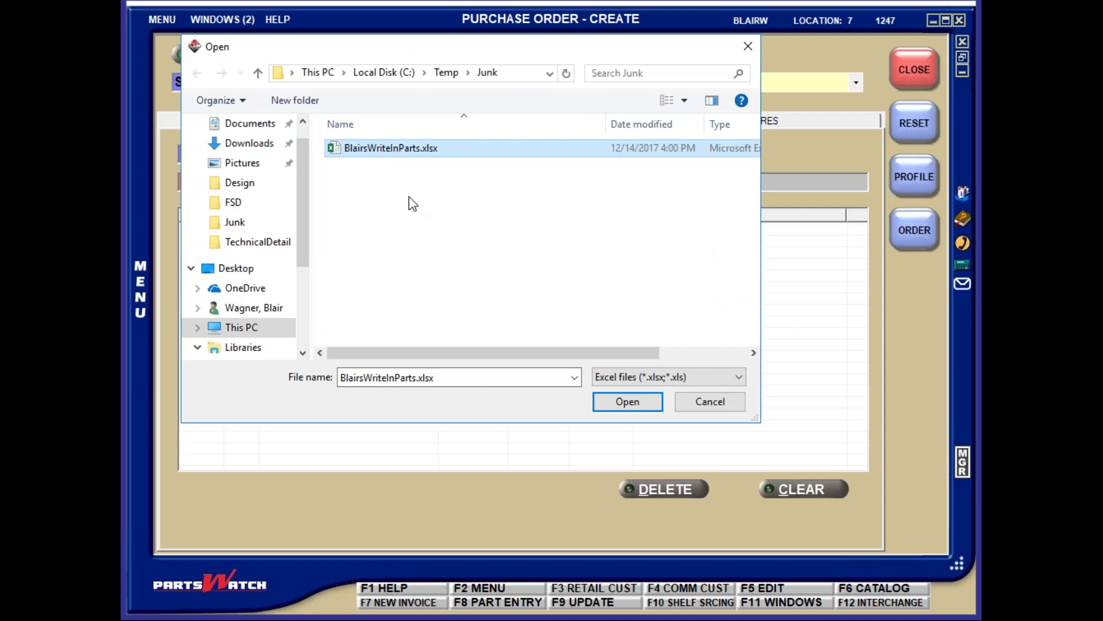
click(616, 404)
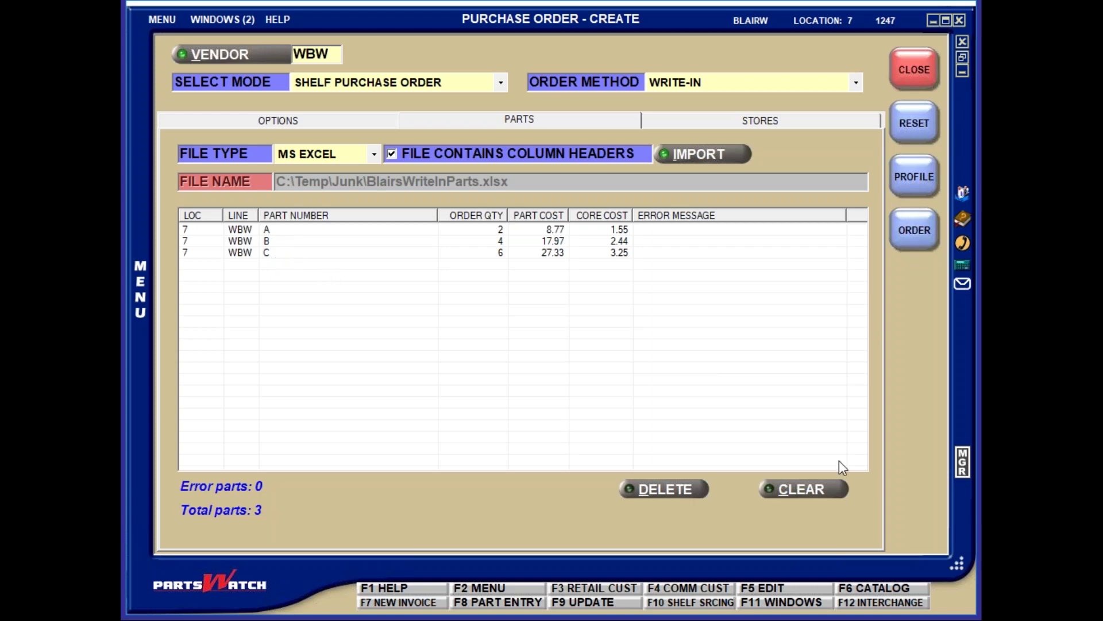
- Remove all imported rows from the write-in parts list and display the Write-In order options
click(800, 485)
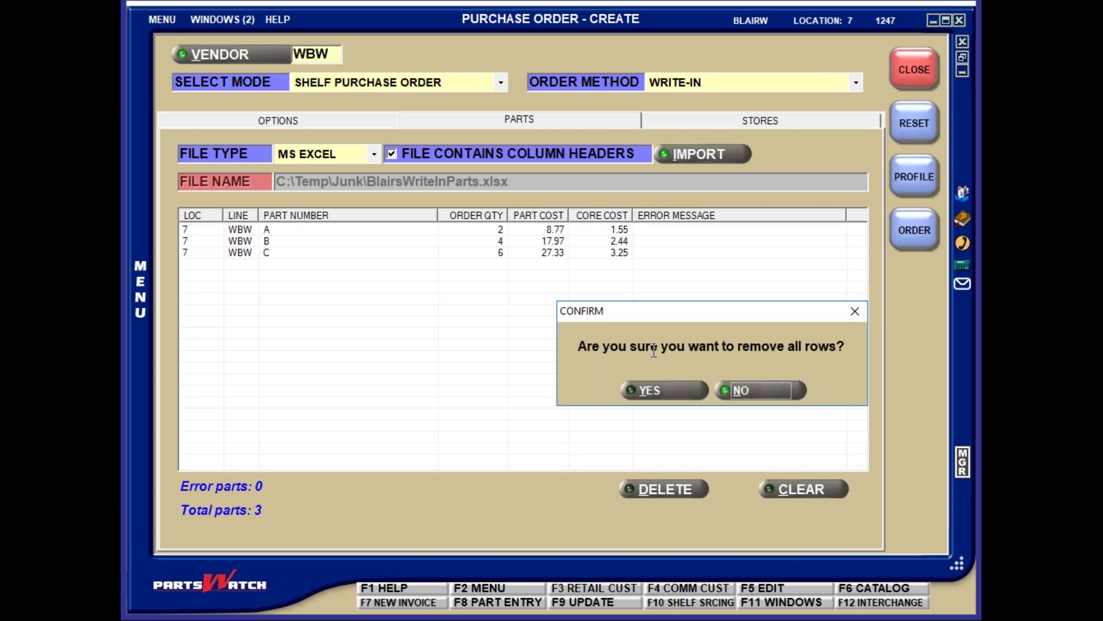
click(666, 389)
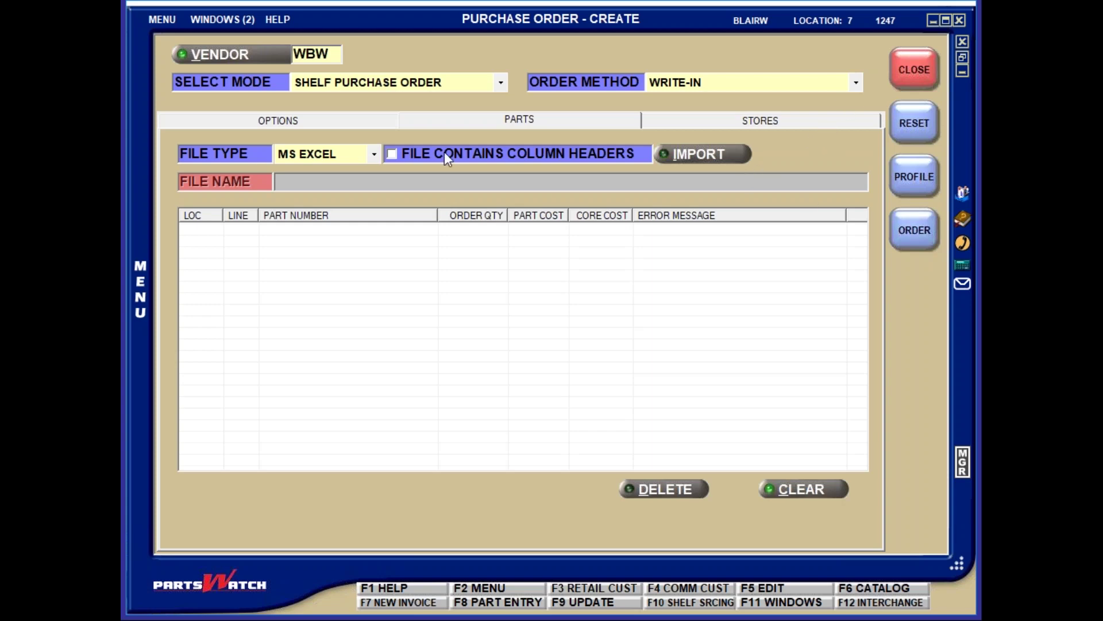
click(353, 123)
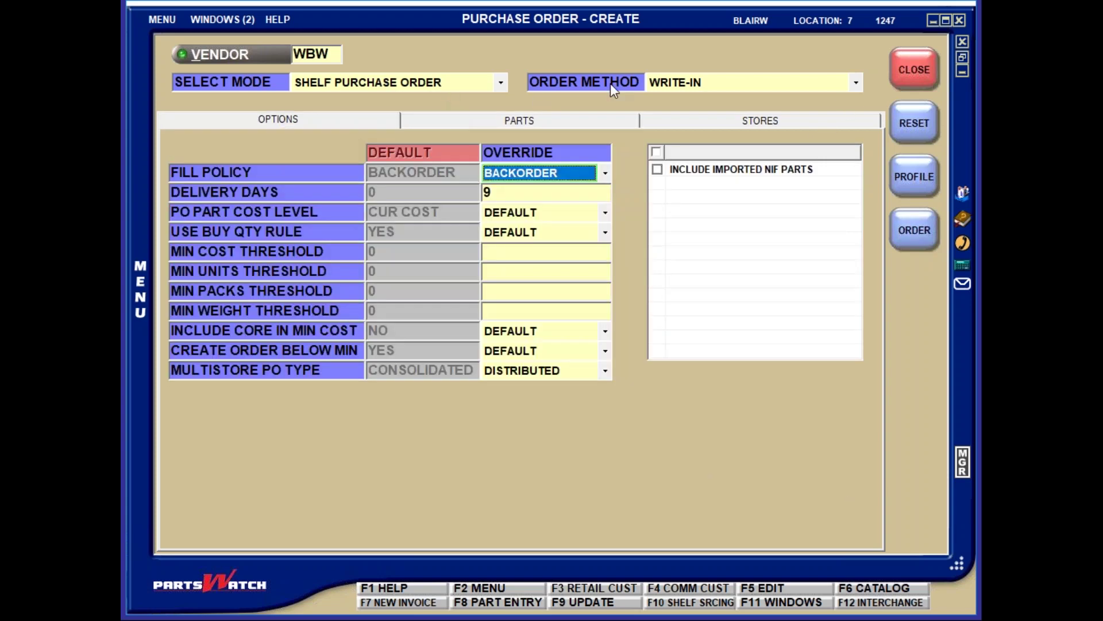
- Set the order method back to Order Point and review the order criteria
click(679, 85)
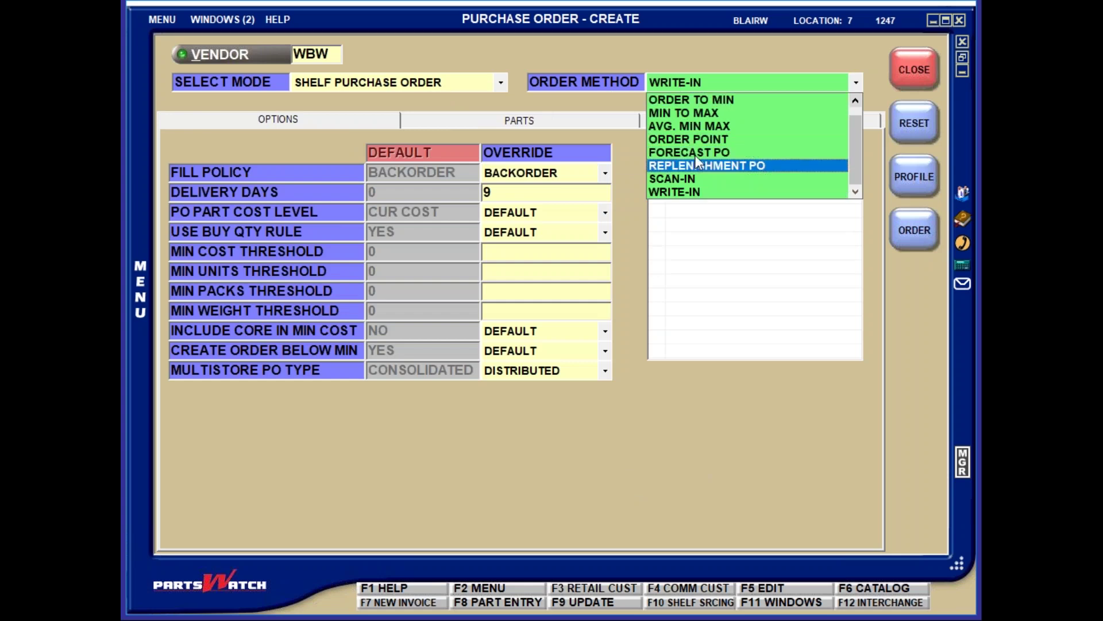
click(698, 140)
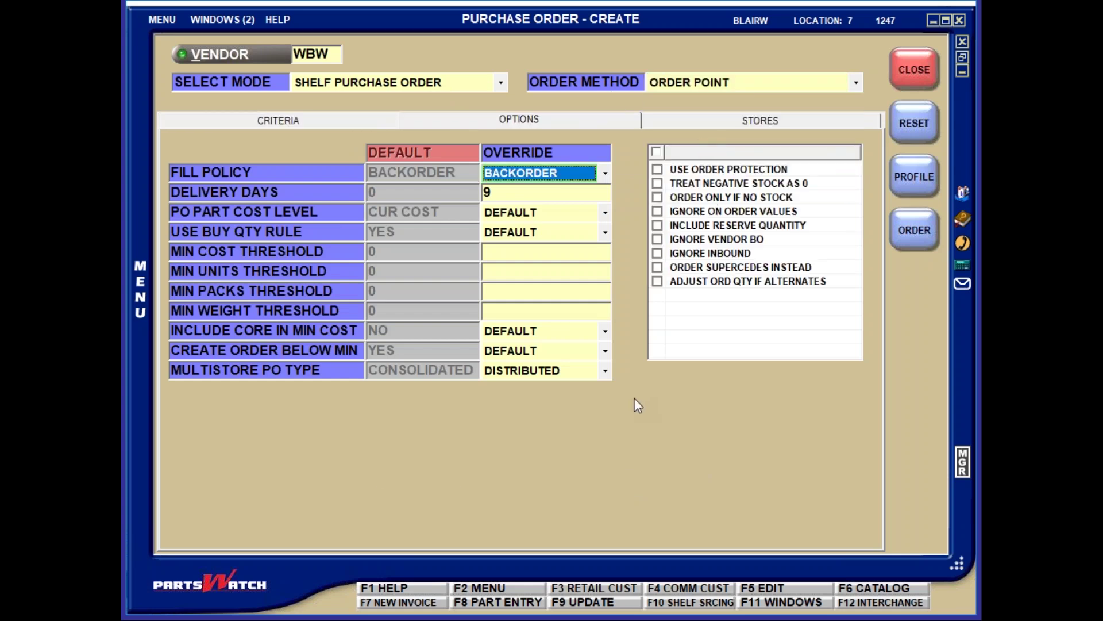
click(305, 118)
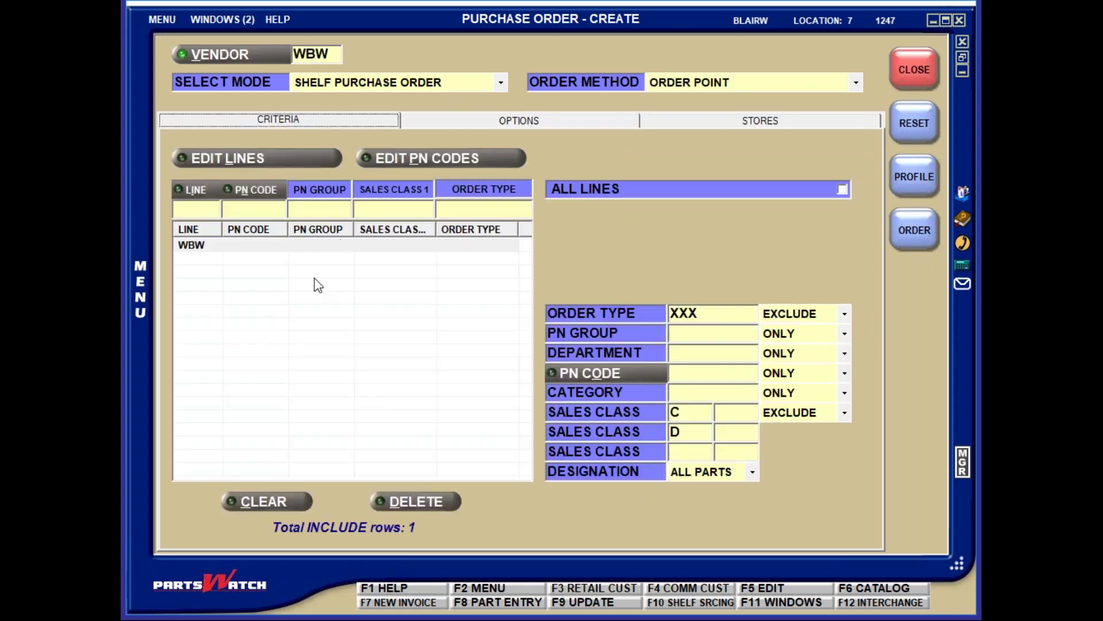
- Create the purchase order from the current settings, and close it along with the purchase order selection
click(914, 232)
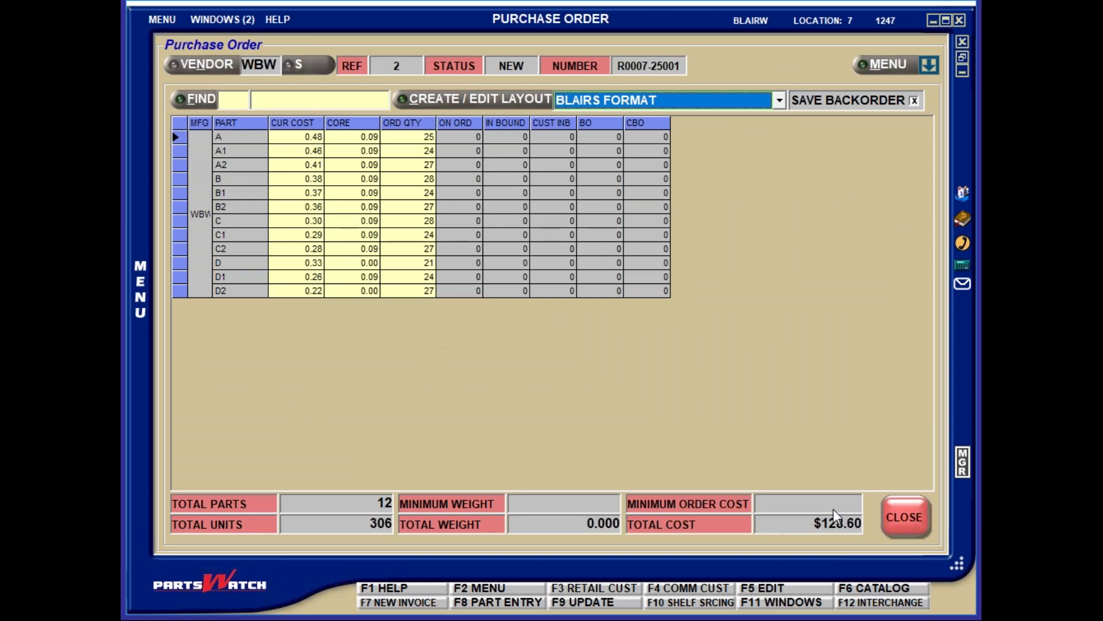
click(906, 519)
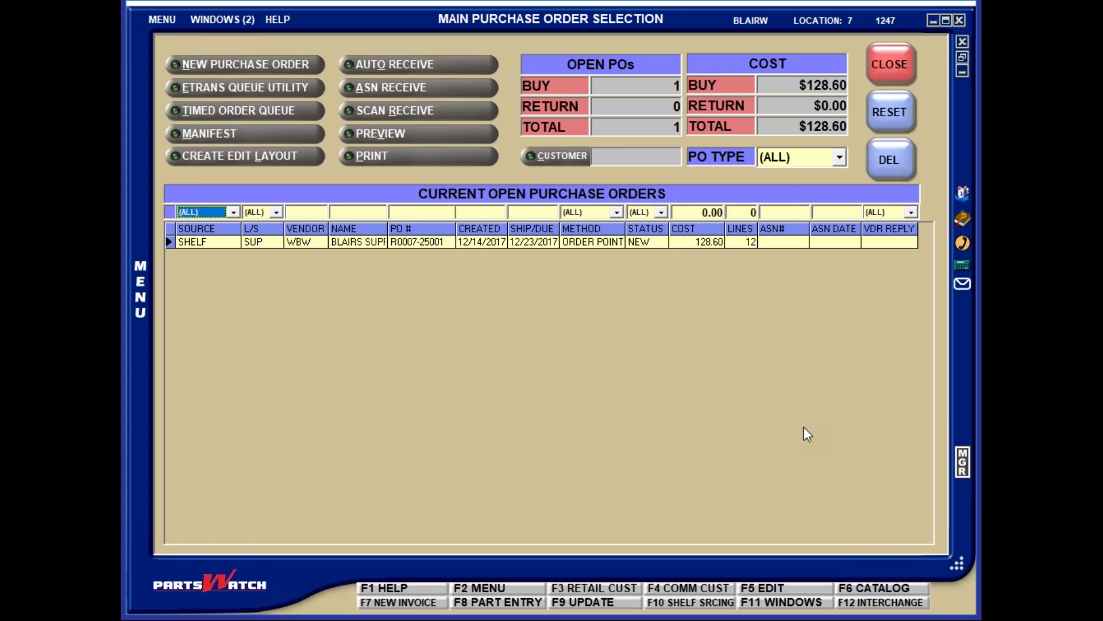
click(896, 76)
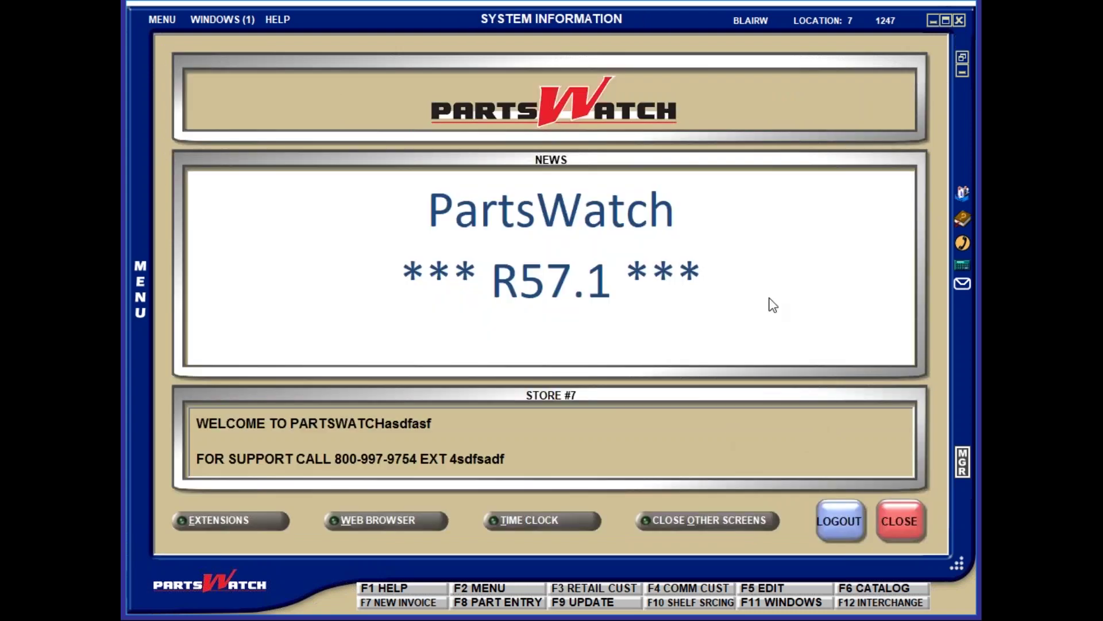